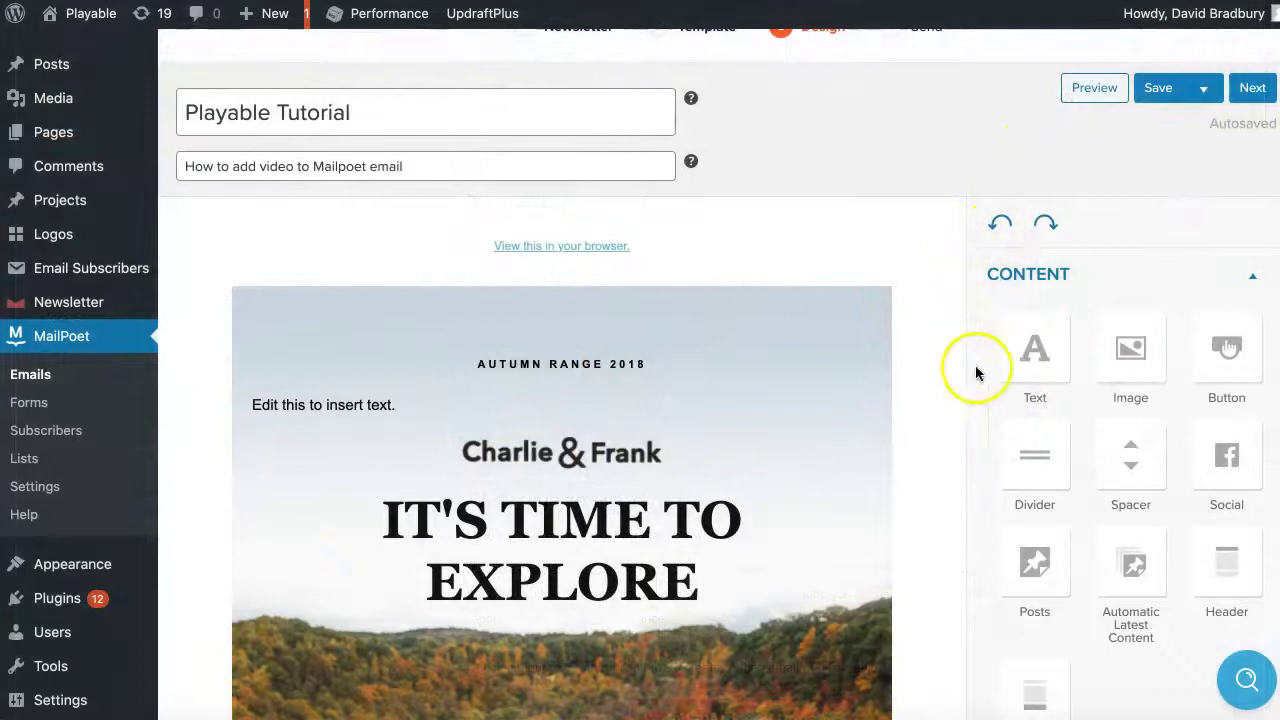
Add a text block to the newsletter directly beneath the Charlie & Frank logo.
drag(1046, 358, 543, 487)
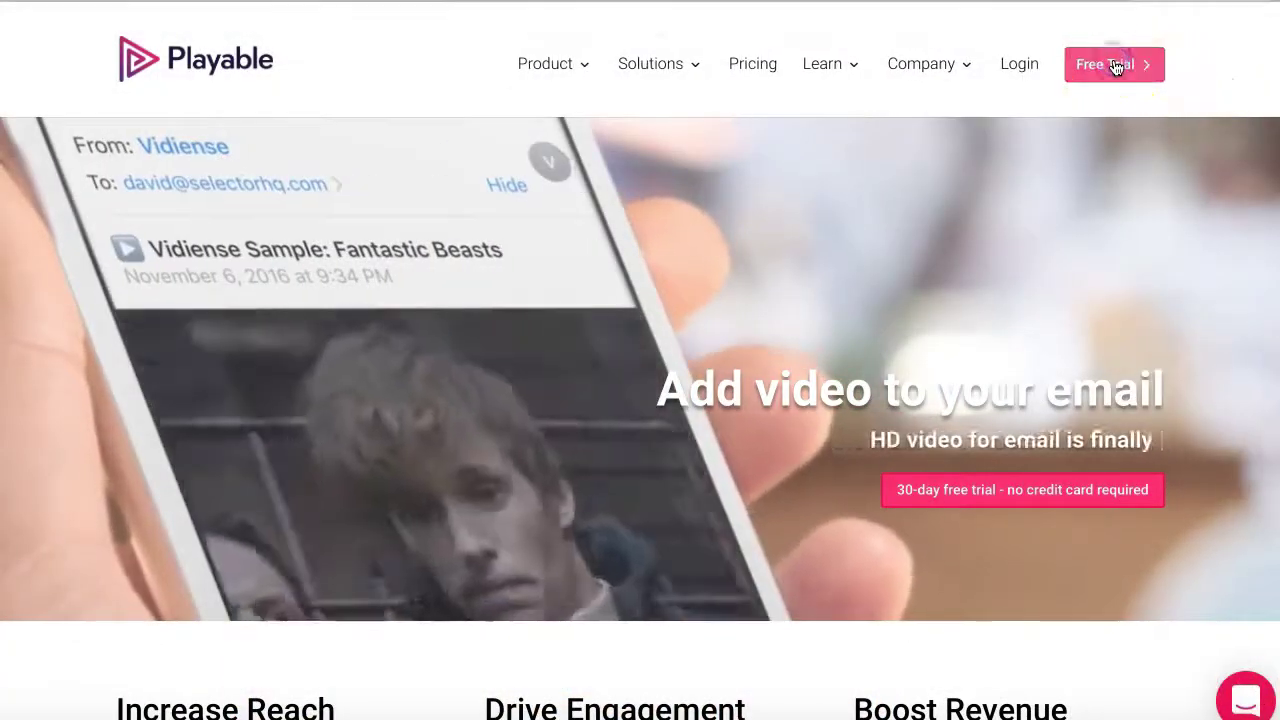
Switch to the Playable website, enter through the free trial, and start adding a new video in the video library.
click(1116, 64)
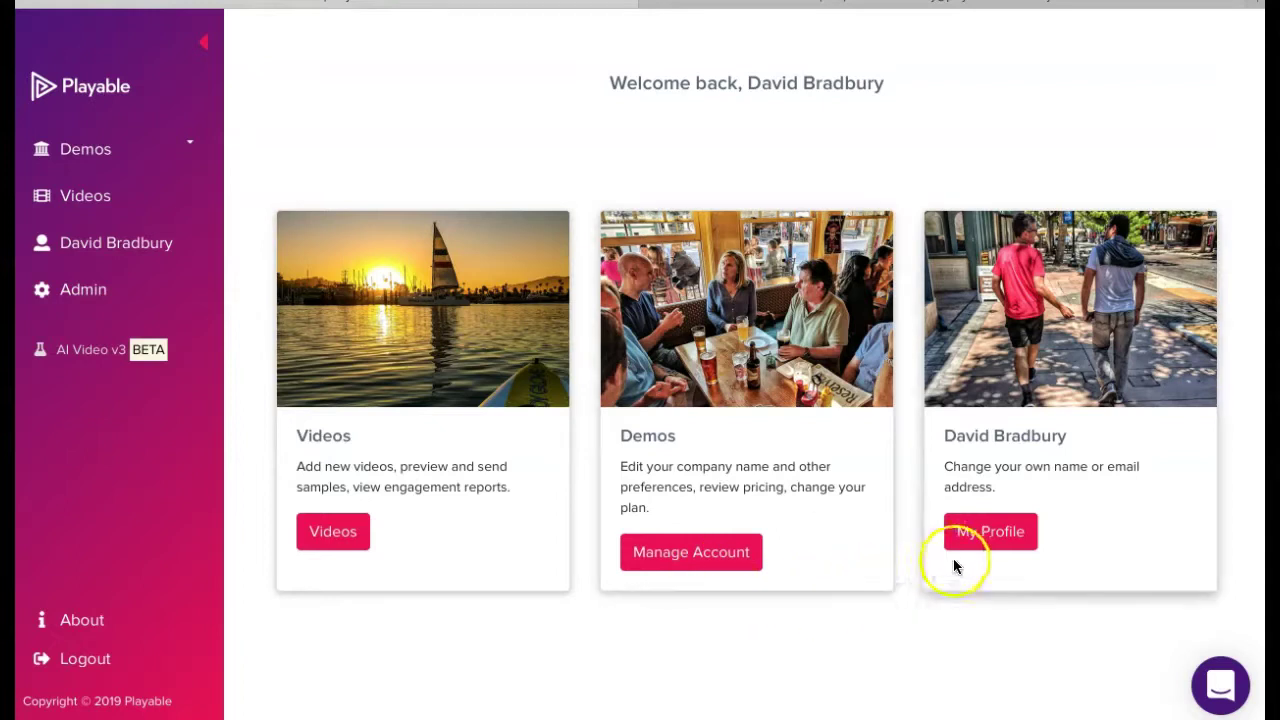
click(331, 532)
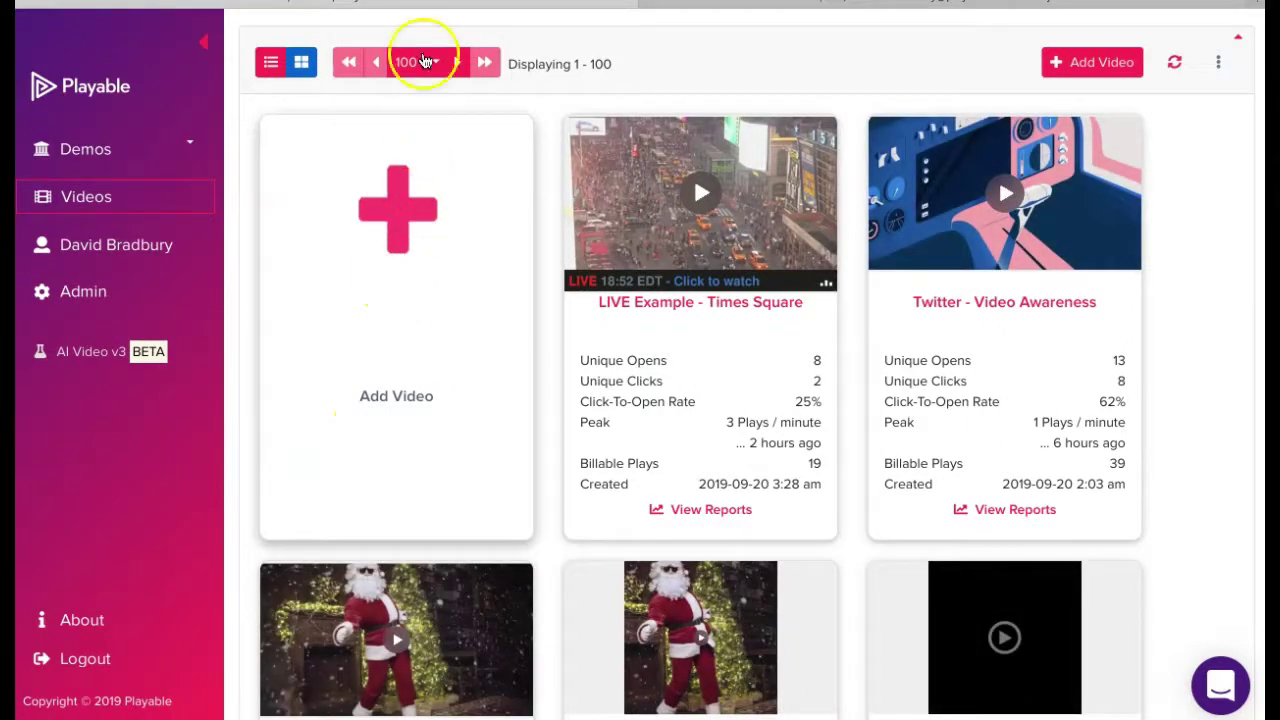
click(331, 532)
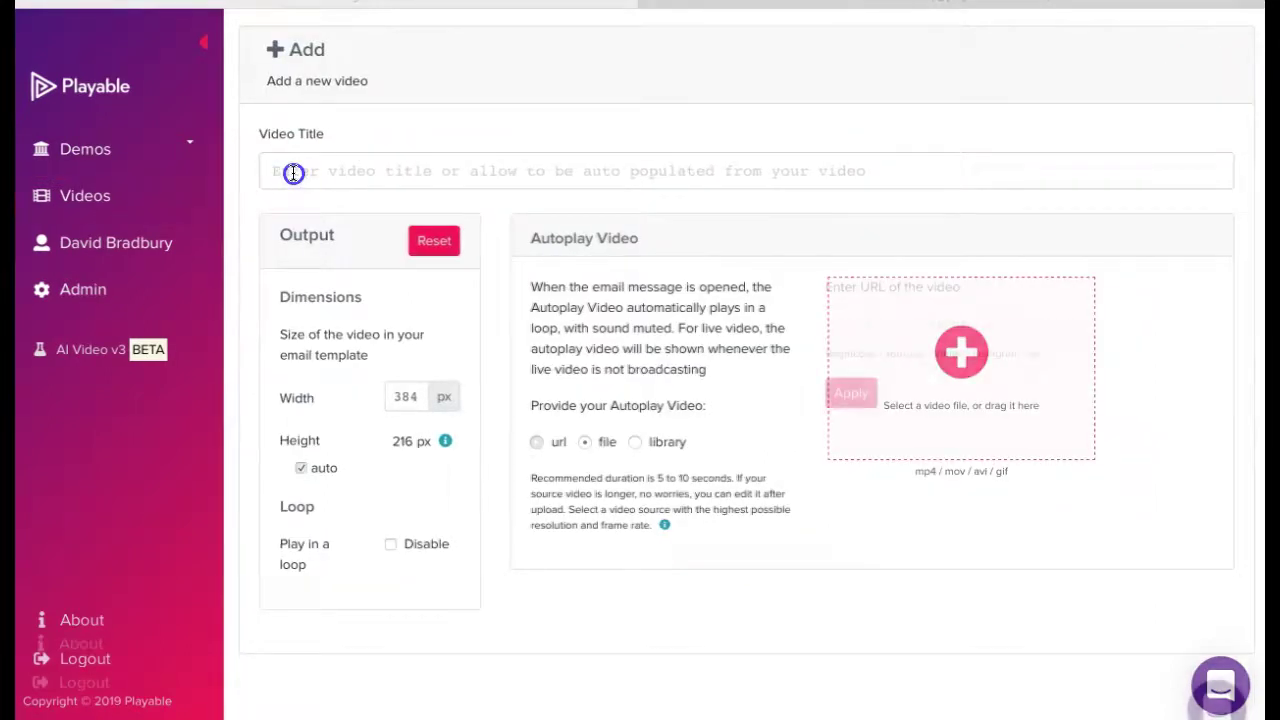
Title the new video "Playable Tutorial" and set its output width to 600 px.
click(293, 172)
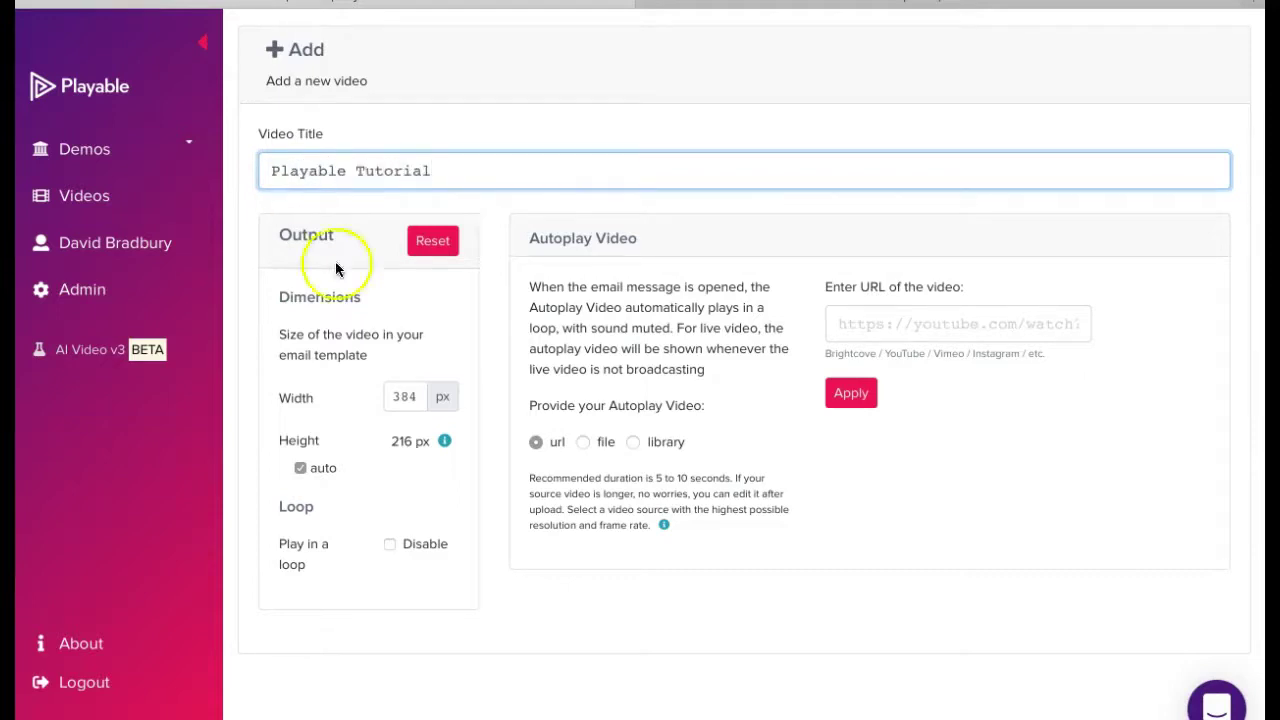
click(399, 396)
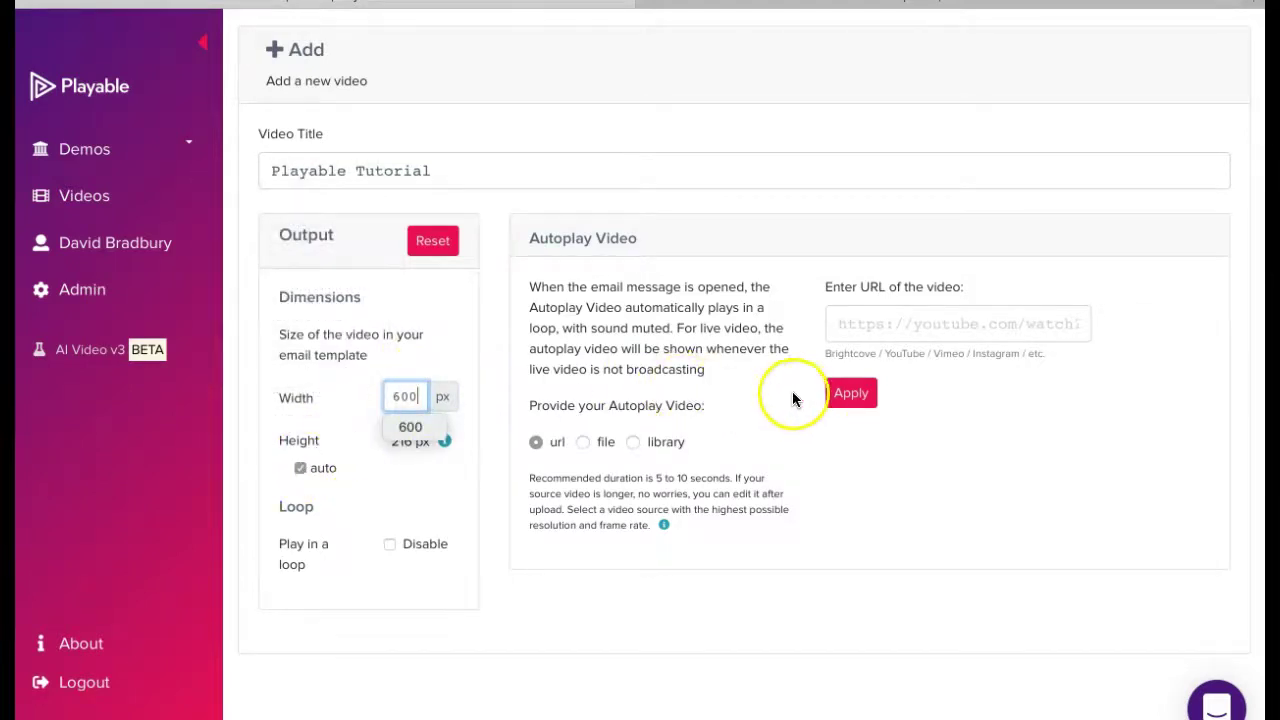
key(Escape)
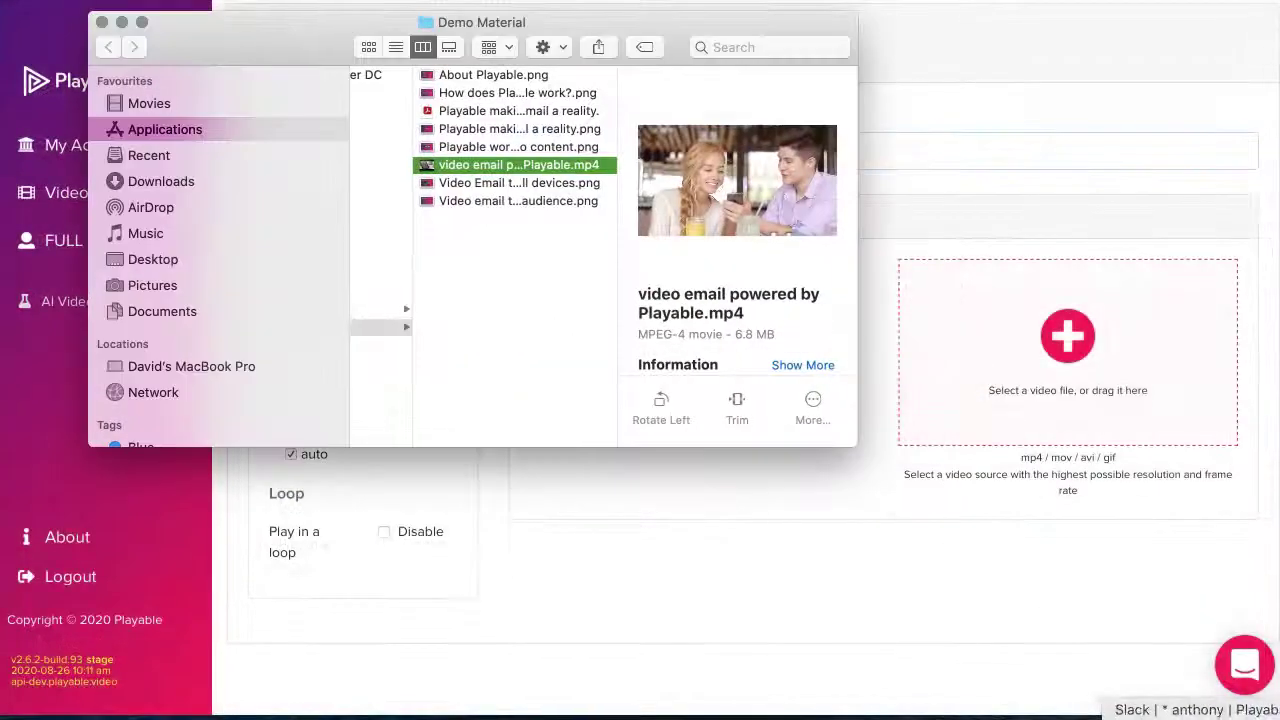
Upload "video email powered by Playable.mp4" from the Demo Material folder as the source video.
drag(462, 168, 930, 338)
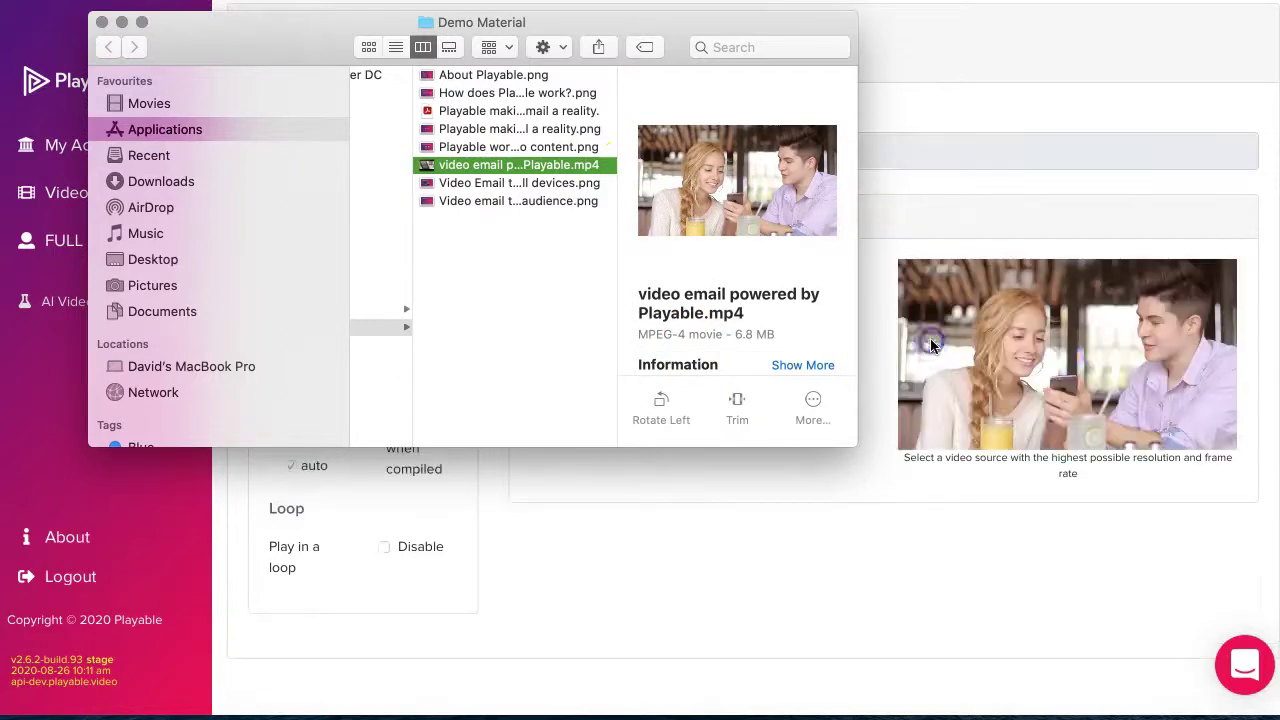
click(121, 22)
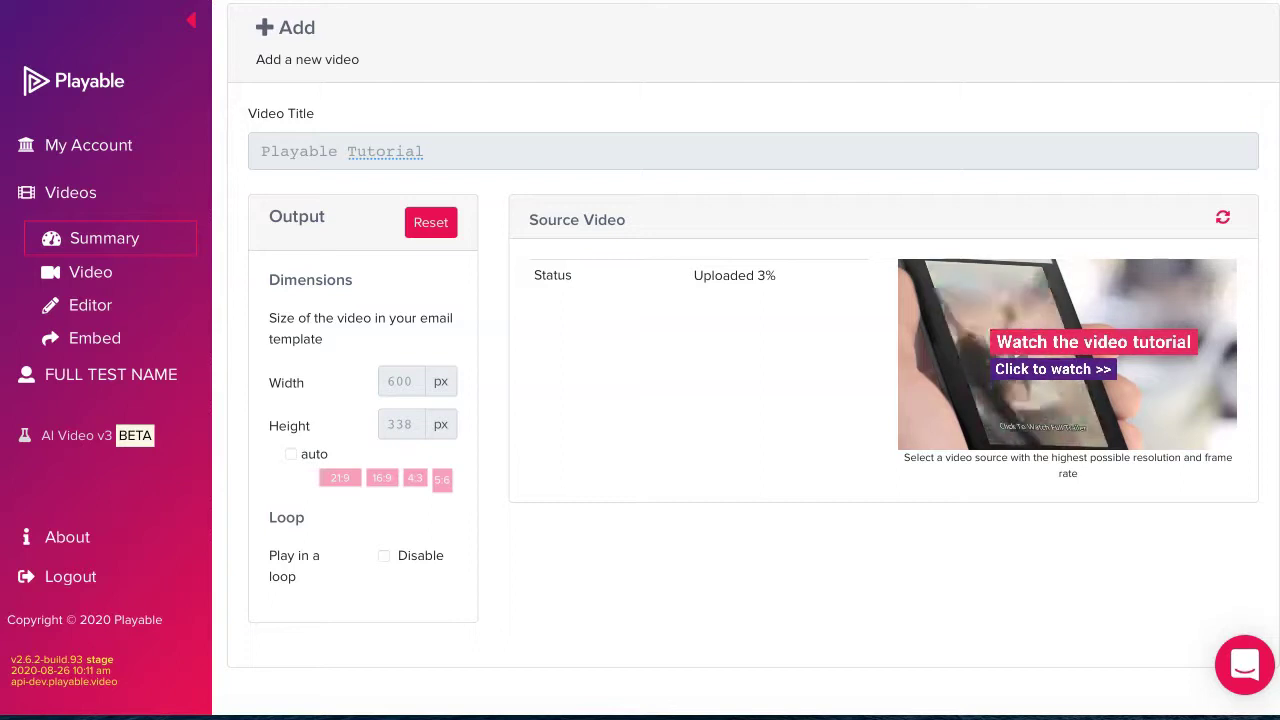
click(710, 185)
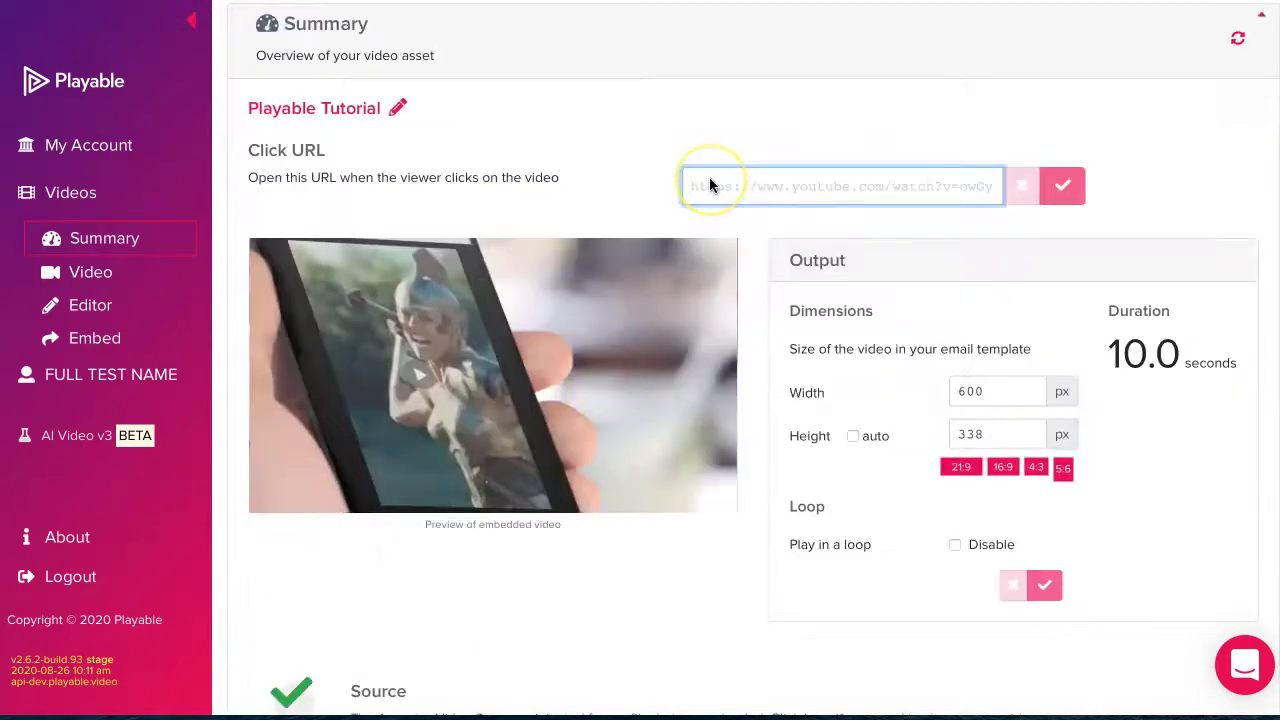
text(https://playable.video)
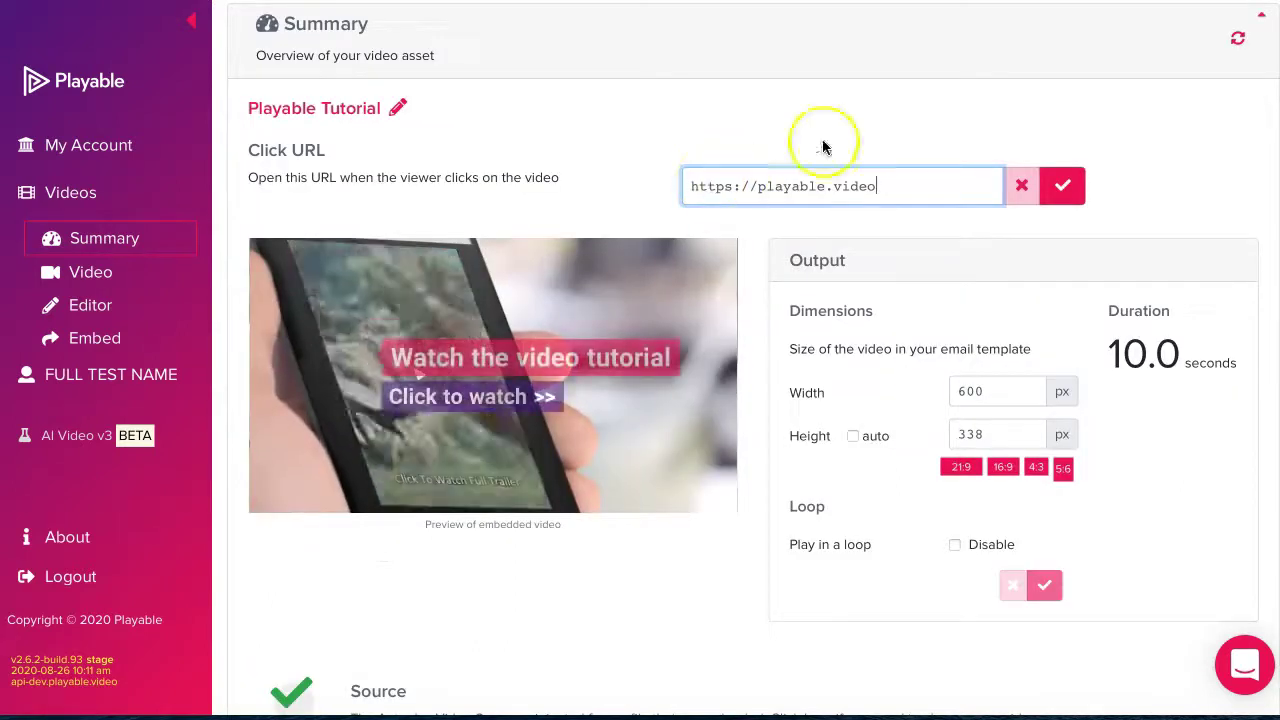
click(1062, 190)
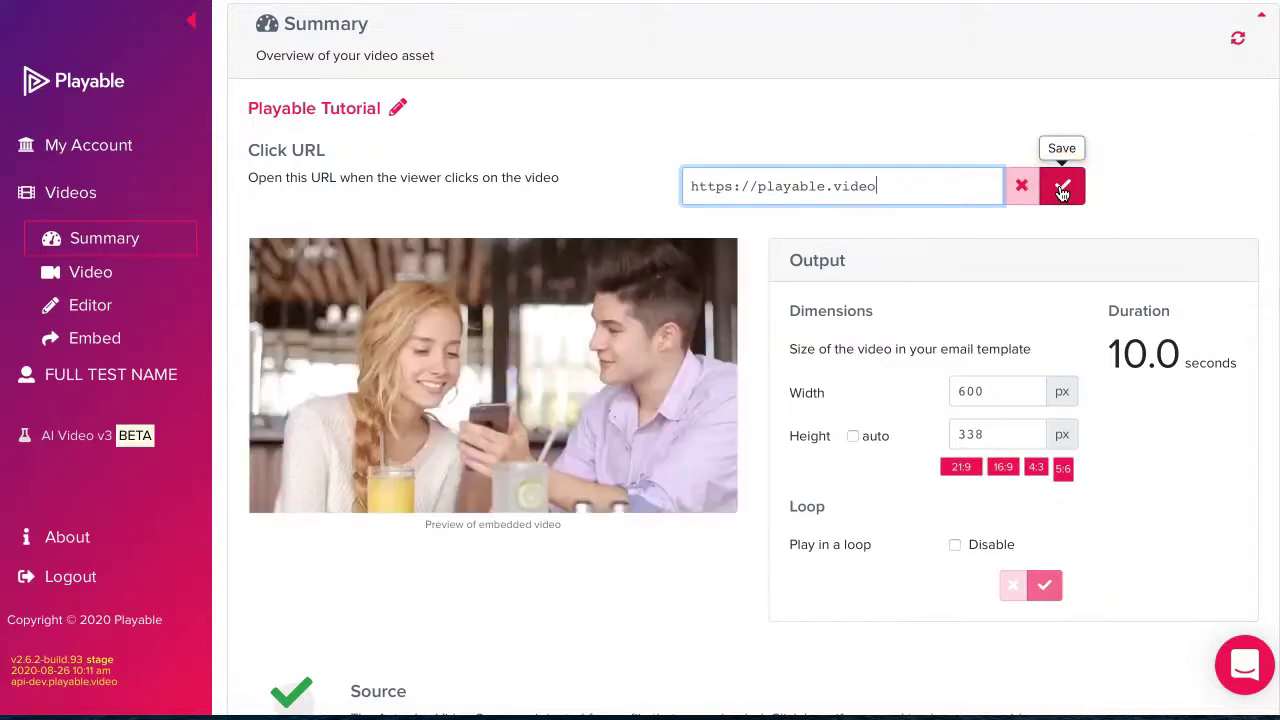
click(1062, 188)
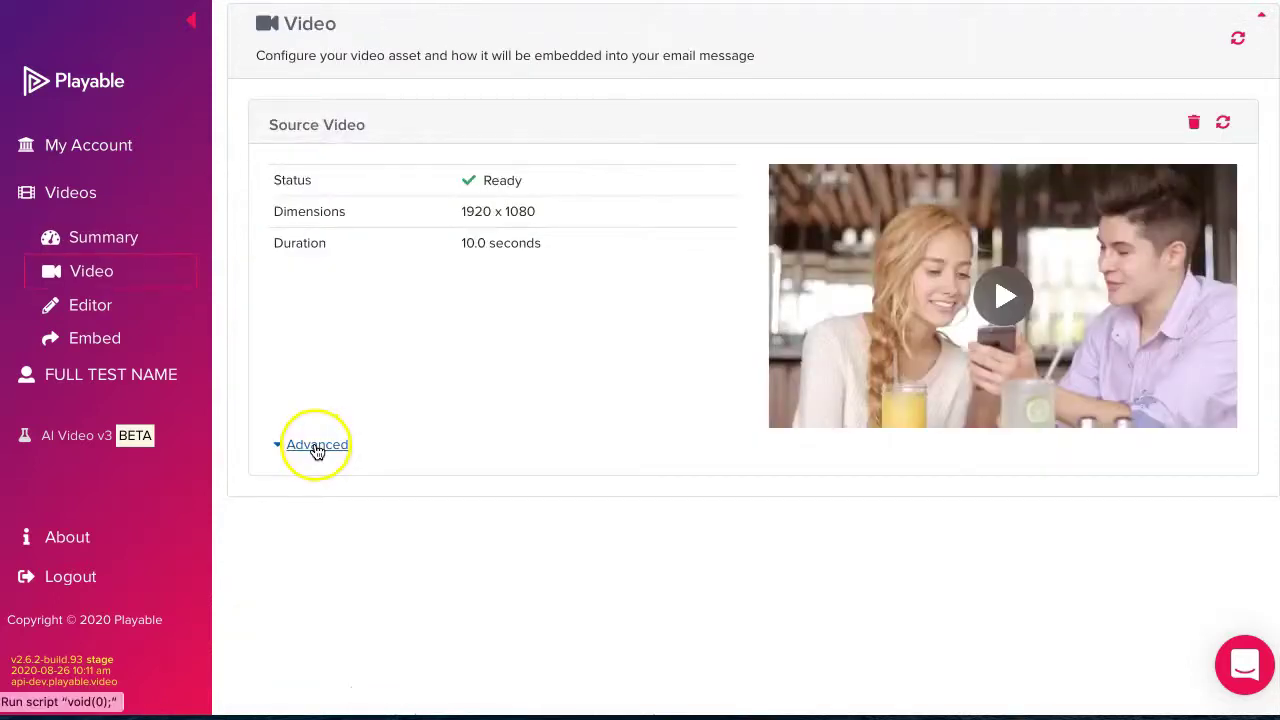
Capture the source video's frame at about 3 seconds as the alt image in the advanced video settings.
click(316, 447)
scroll(429, 420, down, 3)
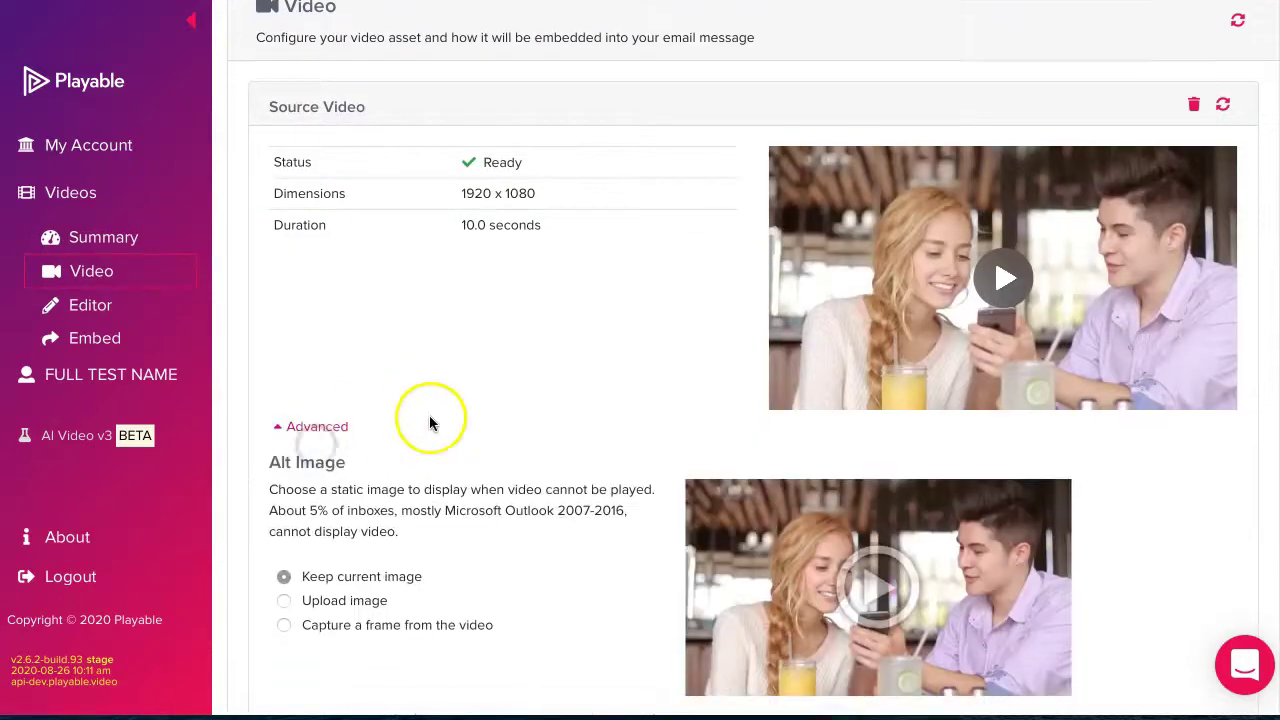
click(290, 504)
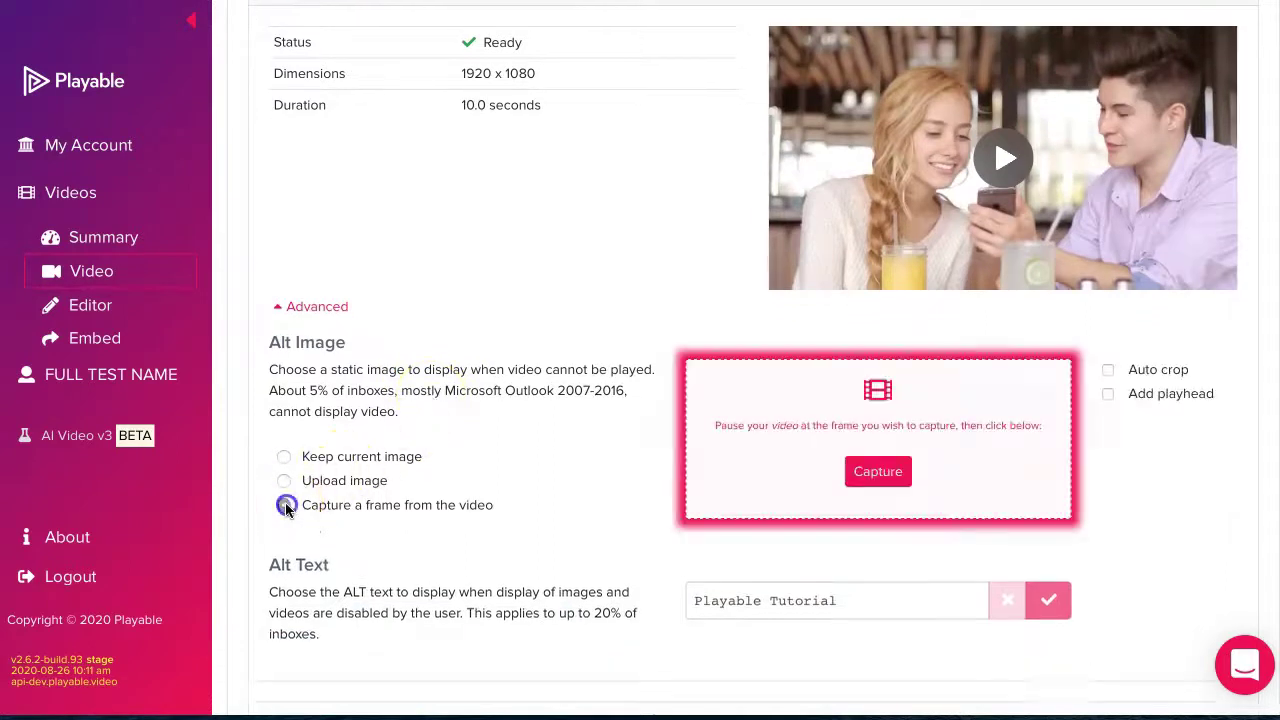
click(994, 180)
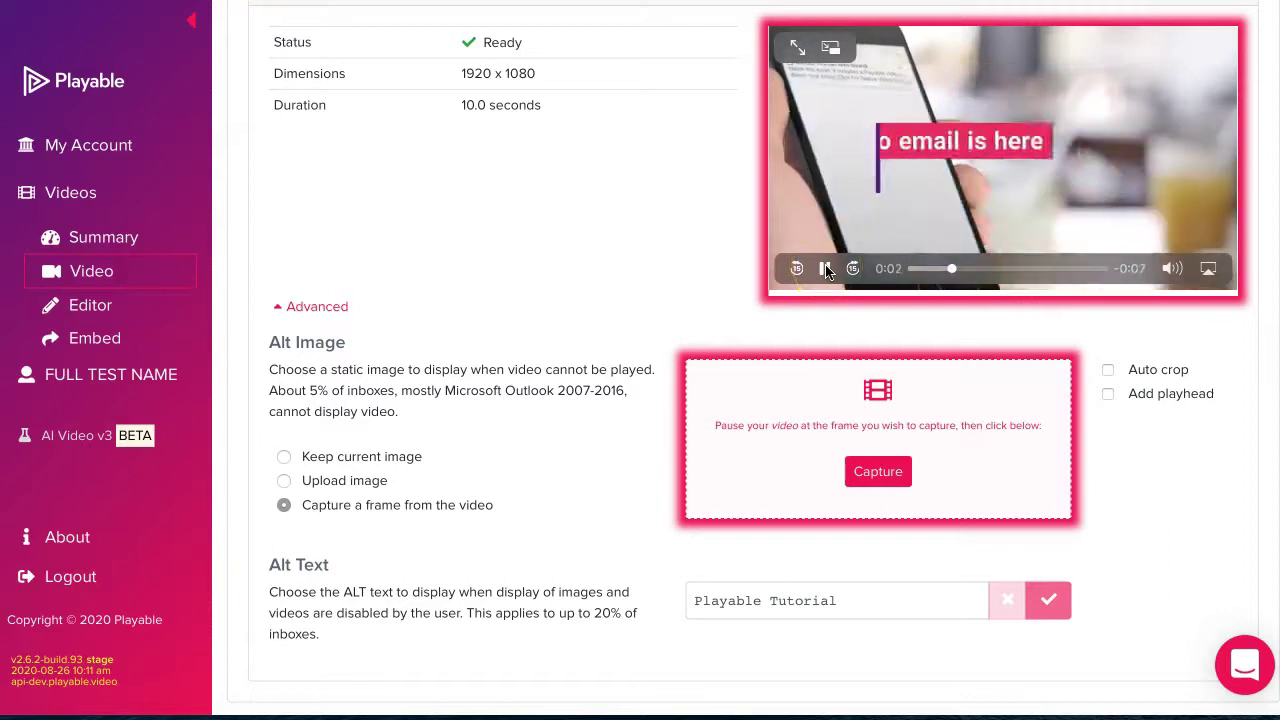
click(826, 268)
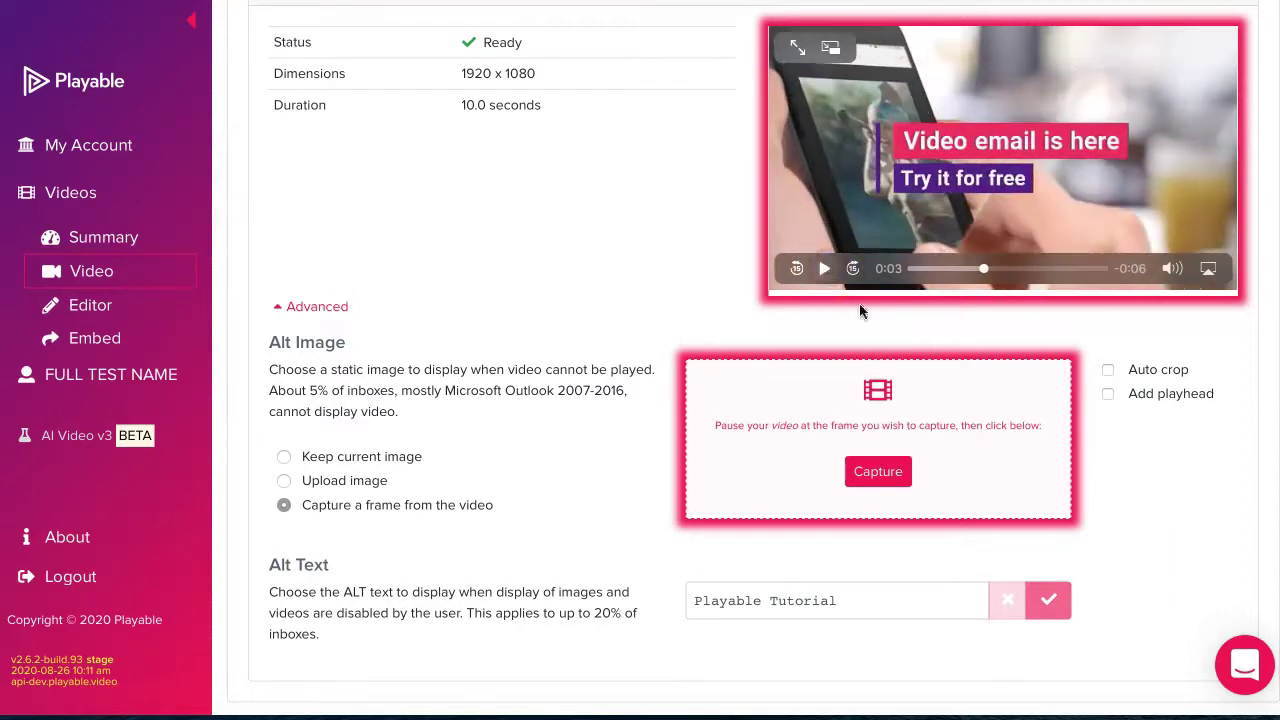
click(876, 472)
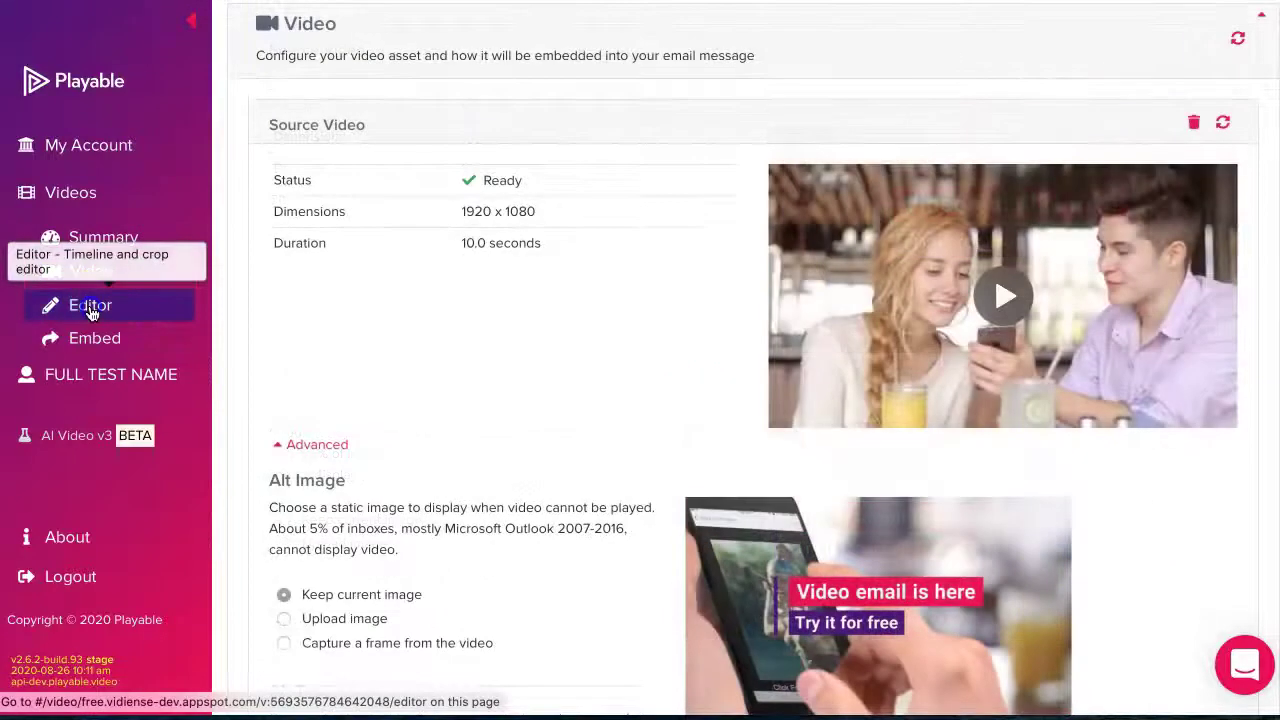
Add a second scene in the video editor, trim it to run from 1.69 to 6.90 seconds, and continue.
click(92, 306)
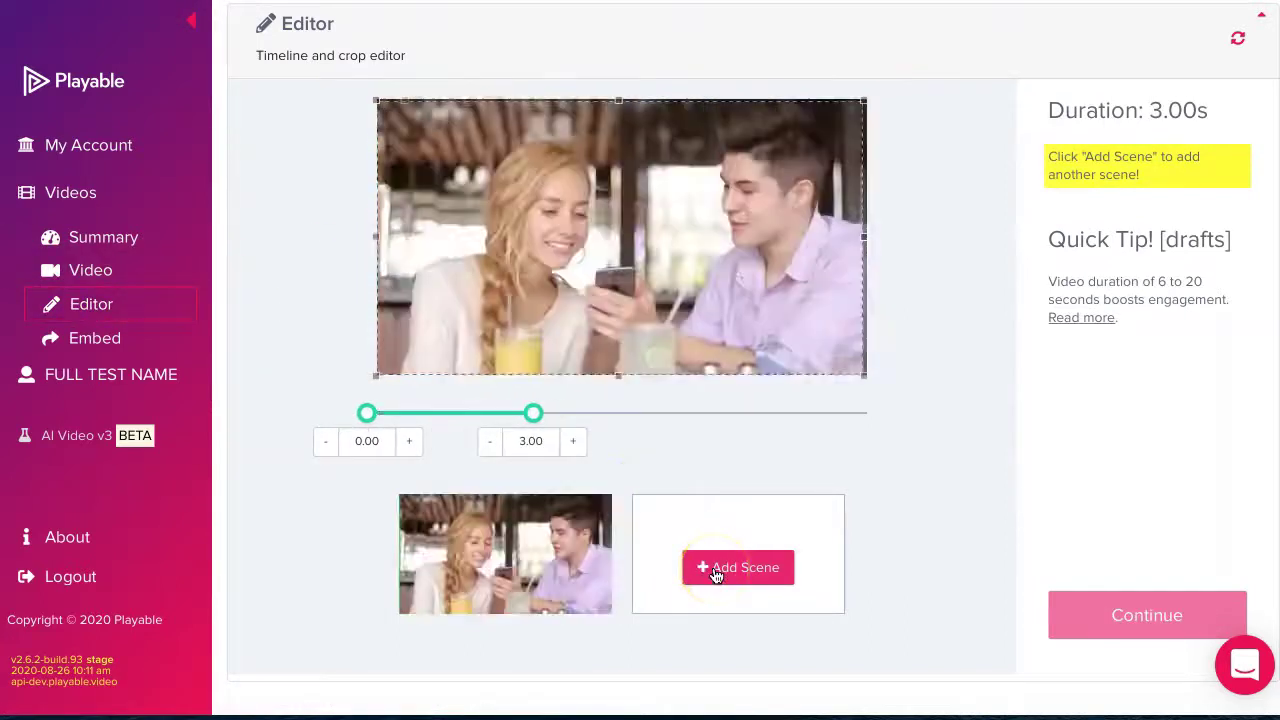
click(716, 575)
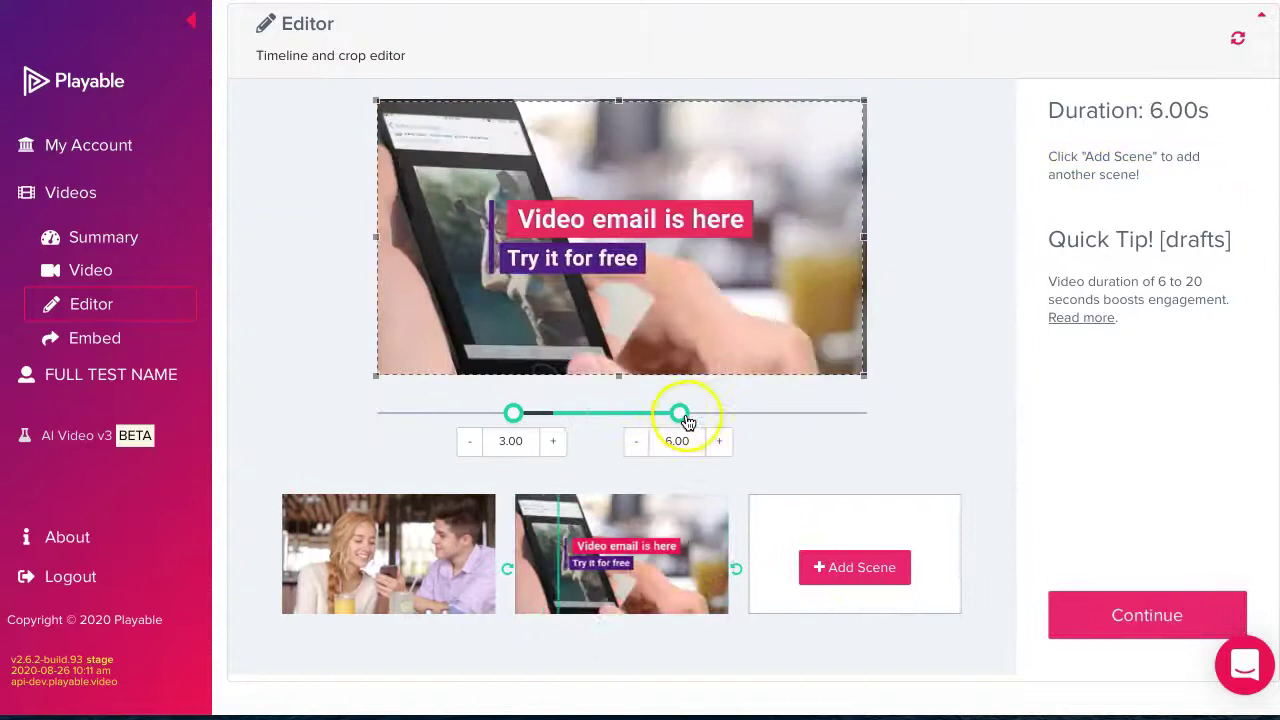
drag(680, 413, 723, 413)
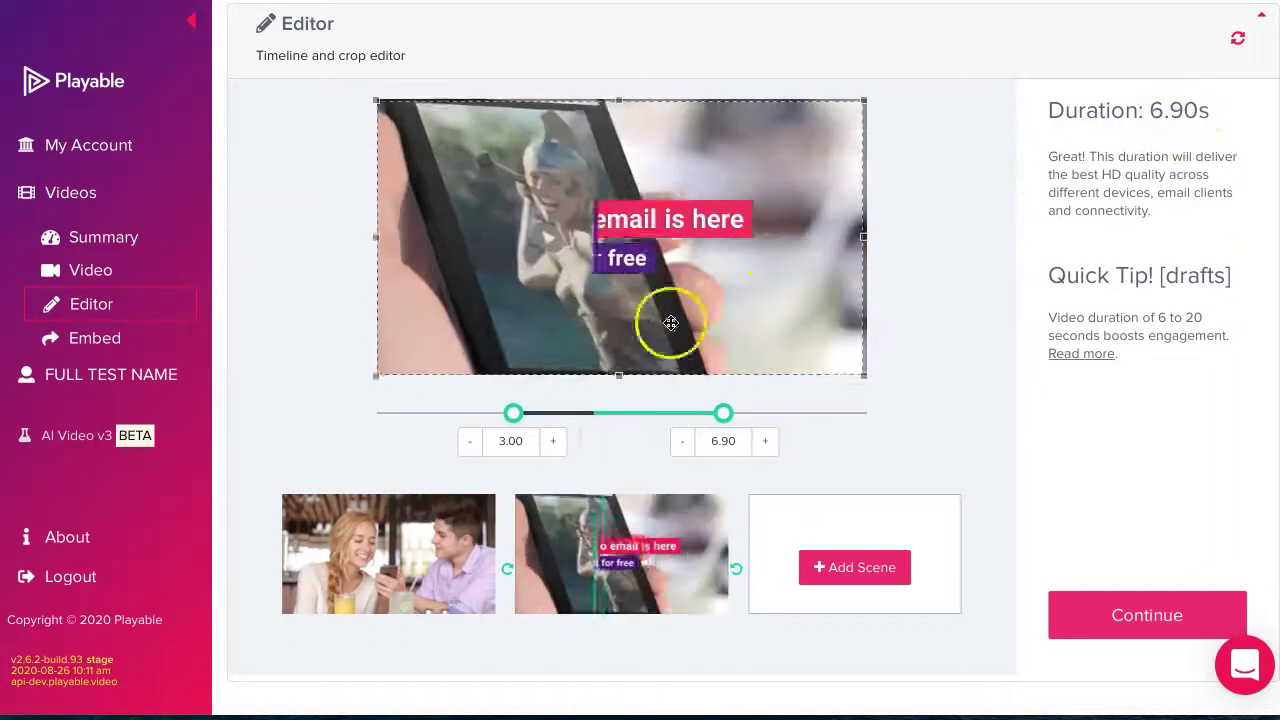
drag(512, 413, 446, 414)
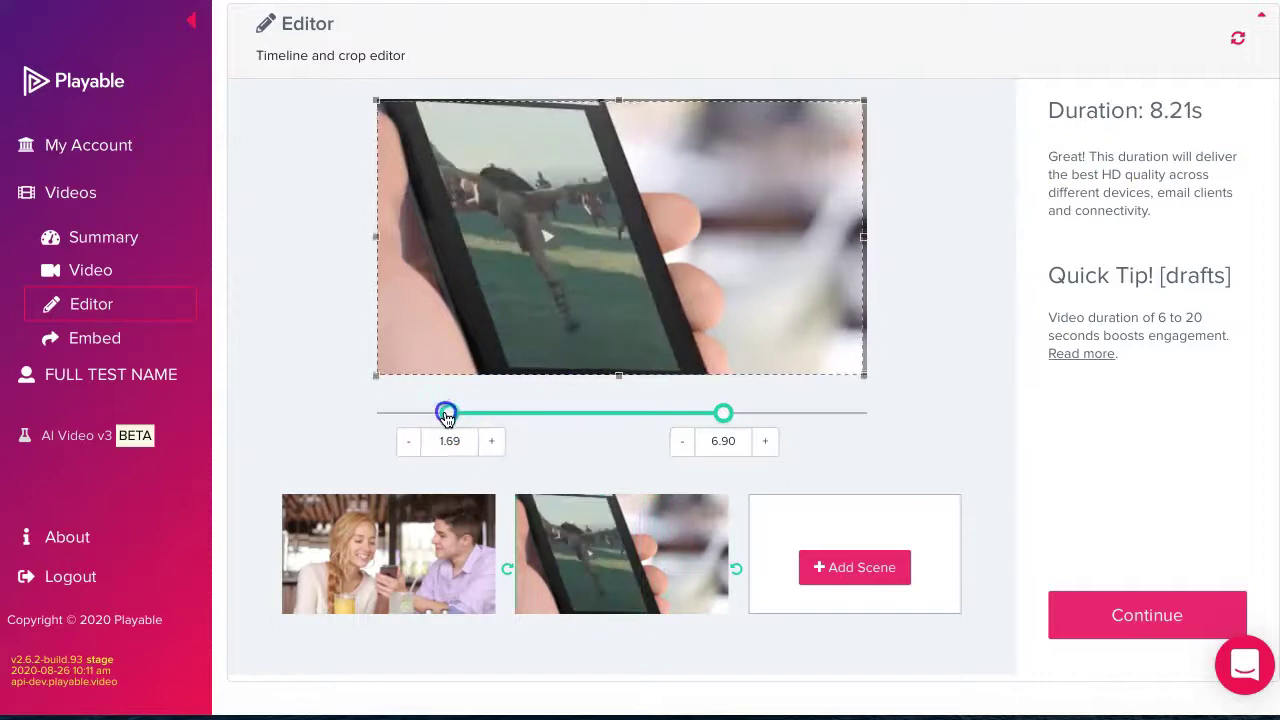
click(1133, 612)
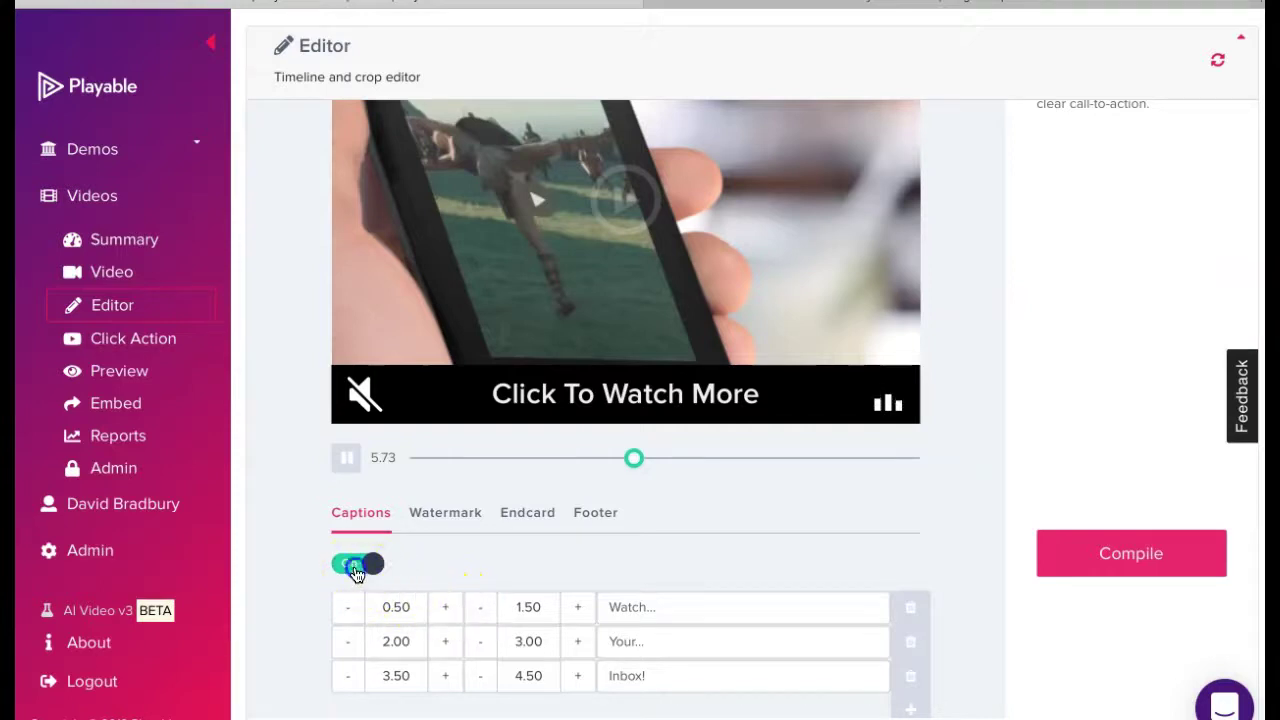
Turn off the video's watermark and endcard.
click(459, 522)
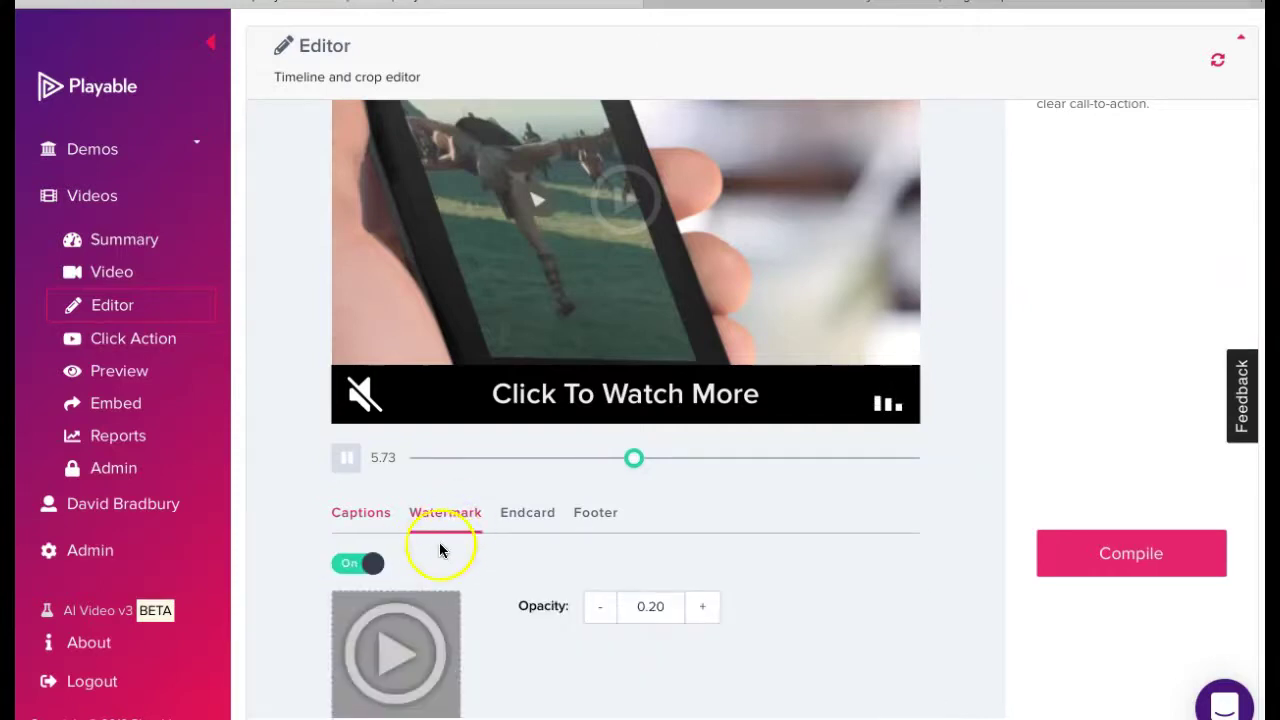
click(357, 568)
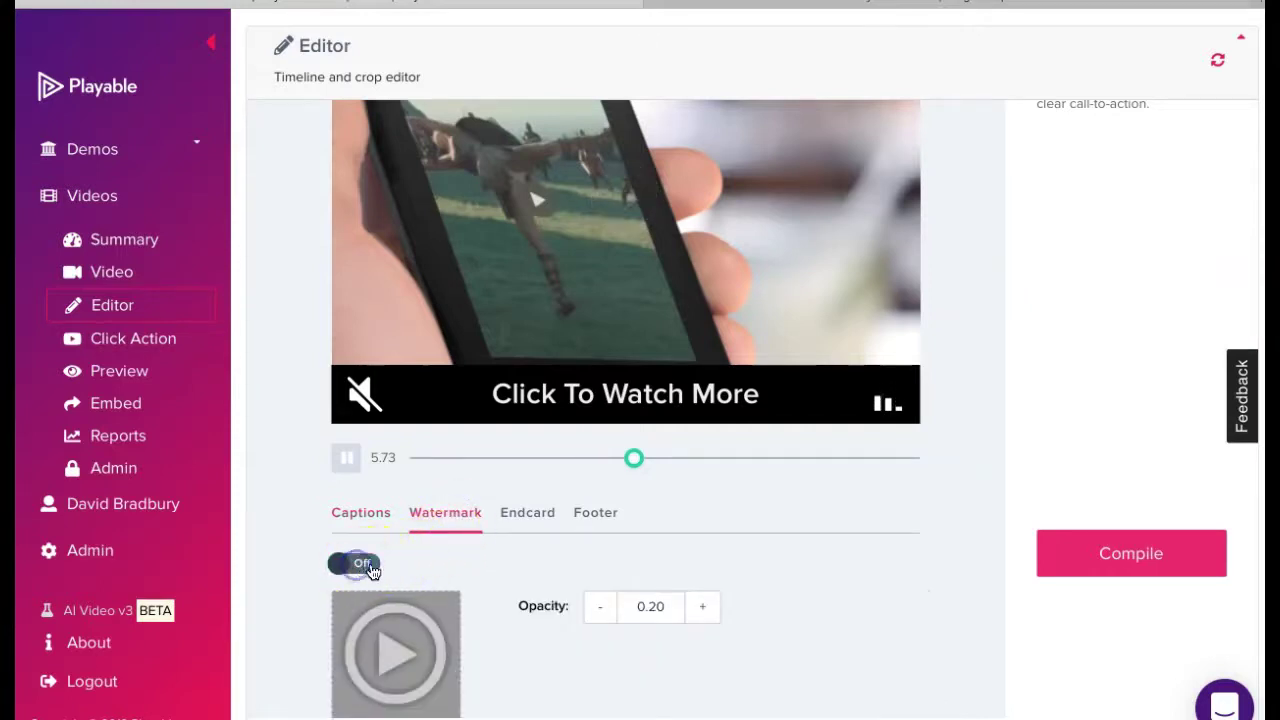
click(514, 520)
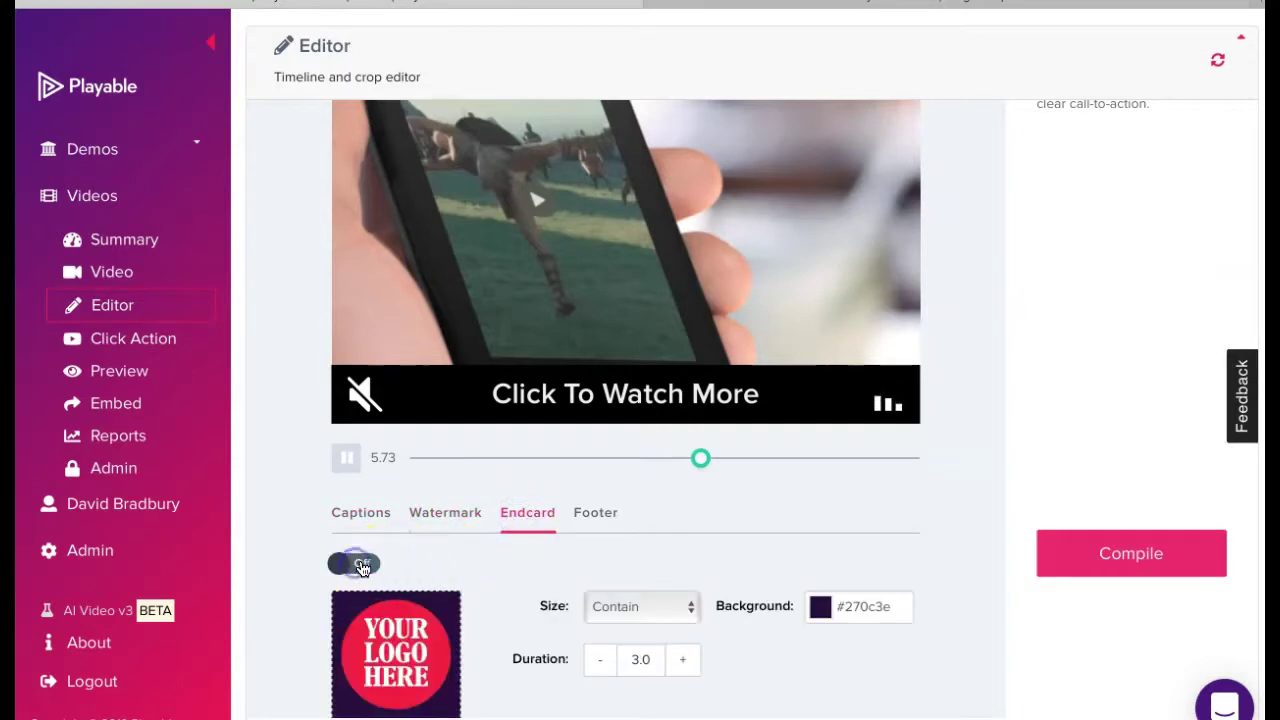
Try editing the footer text "Click To Watch More" directly on the video, remove the extra characters, and compile the video.
click(590, 520)
click(789, 436)
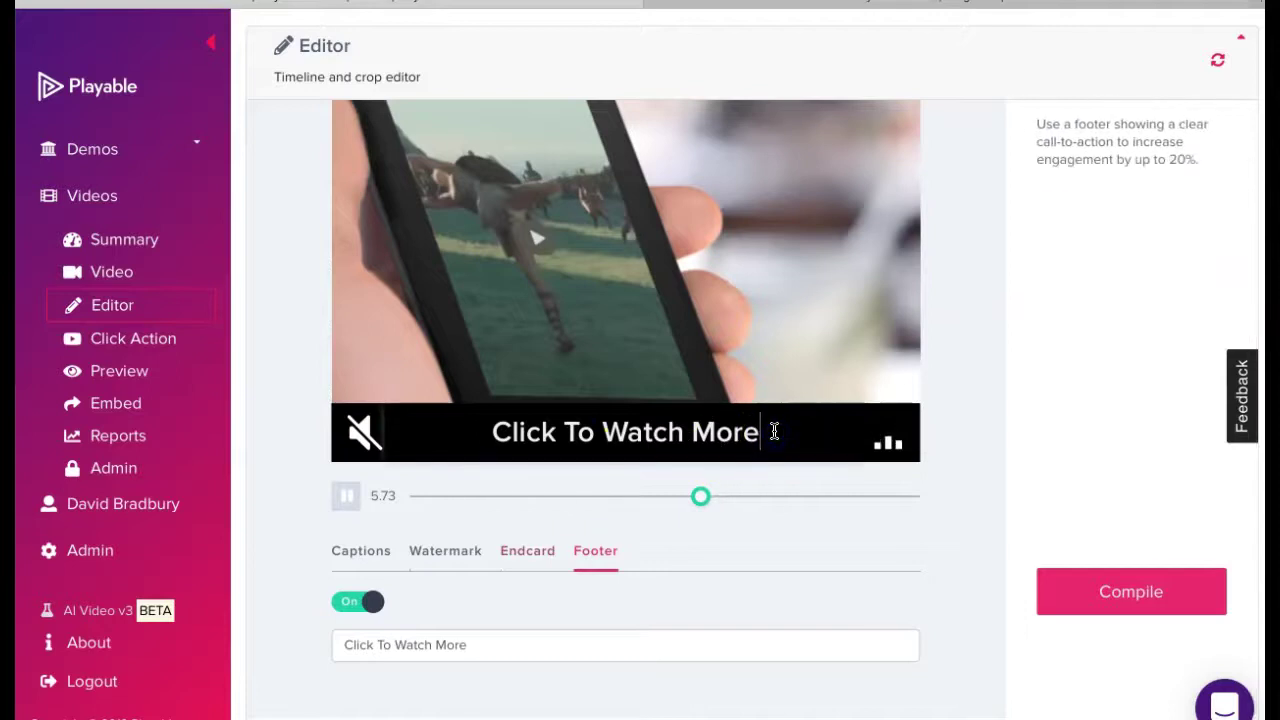
text(\\\)
key(BackSpace)
key(BackSpace)
key(BackSpace)
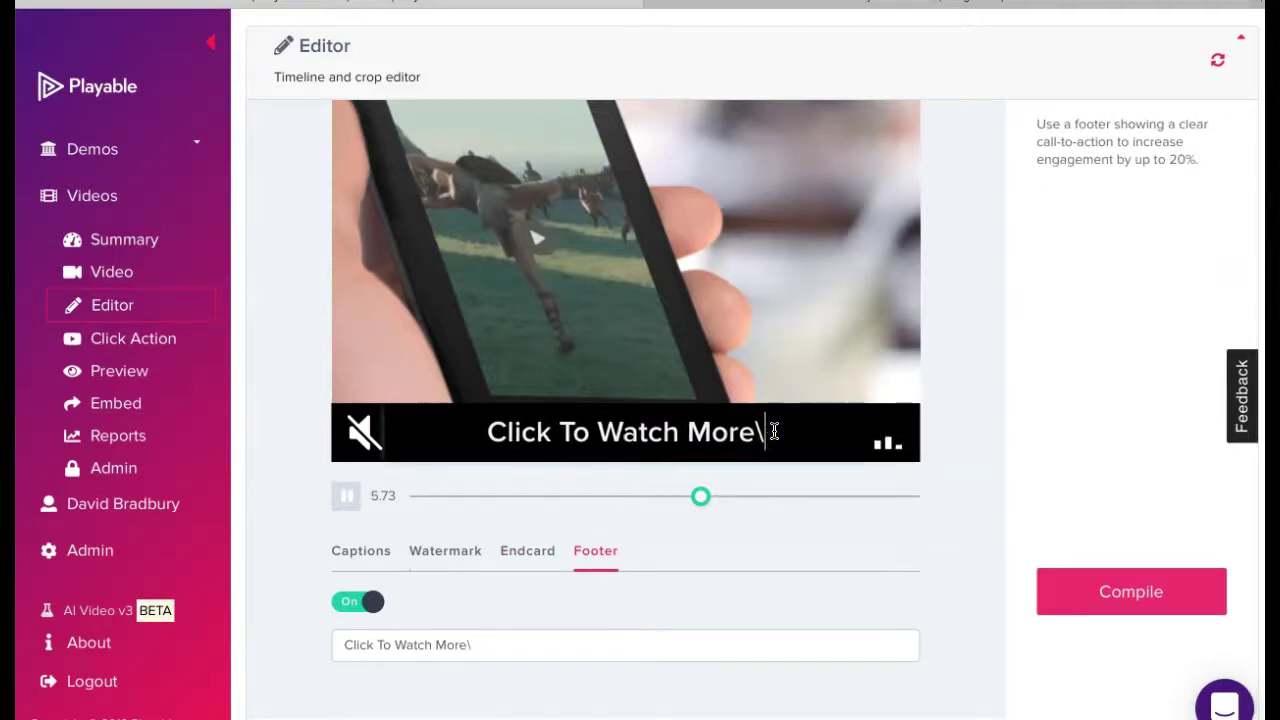
click(1051, 591)
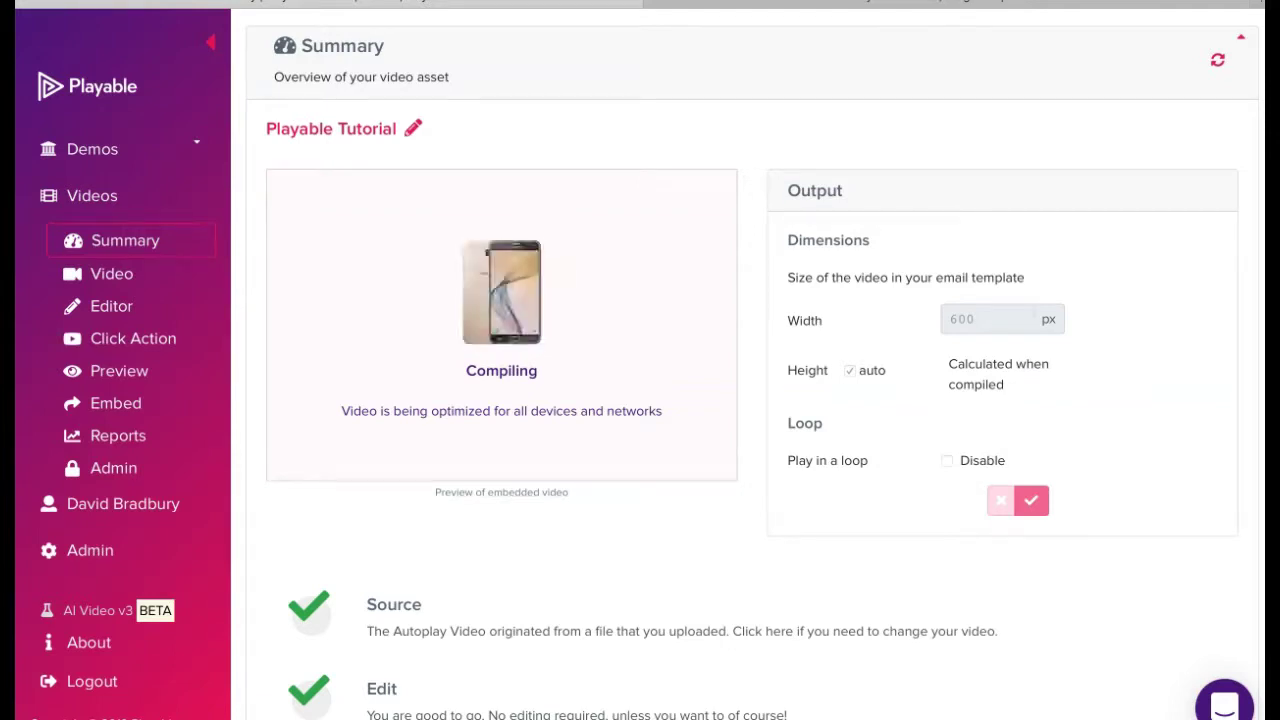
Preview the video in the email template, review the email client options, and request a sample email.
click(114, 369)
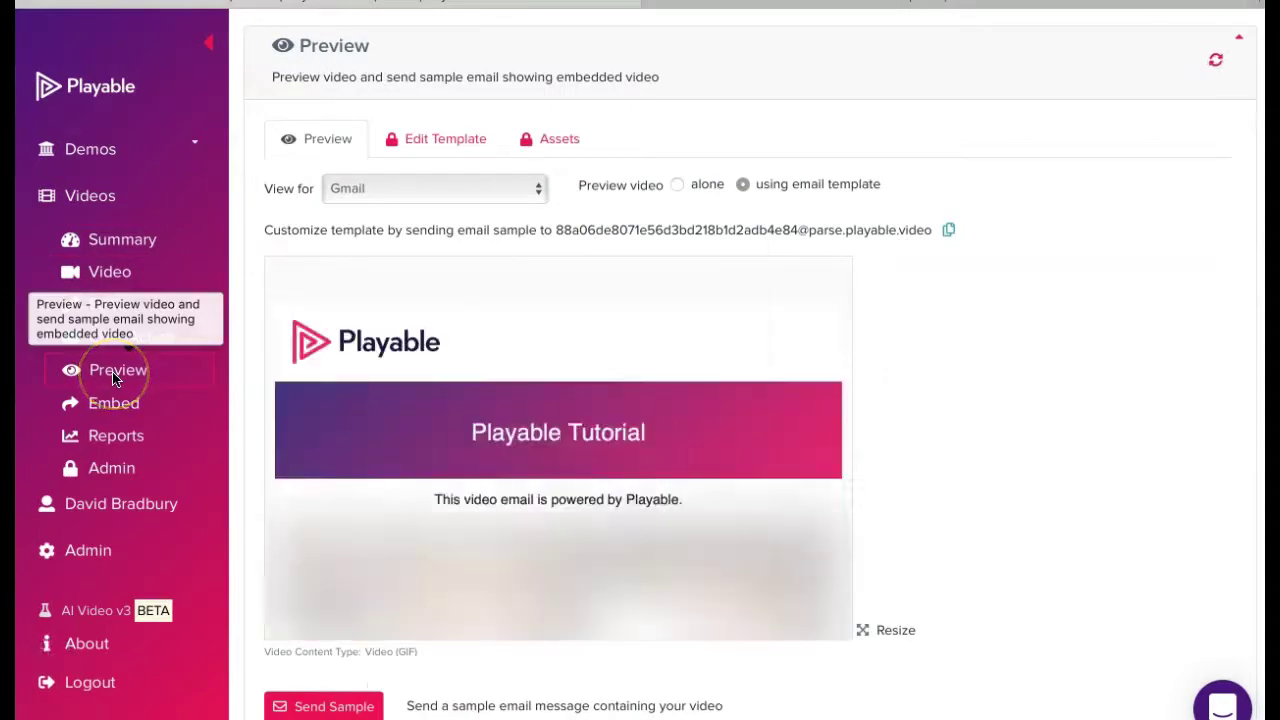
click(537, 189)
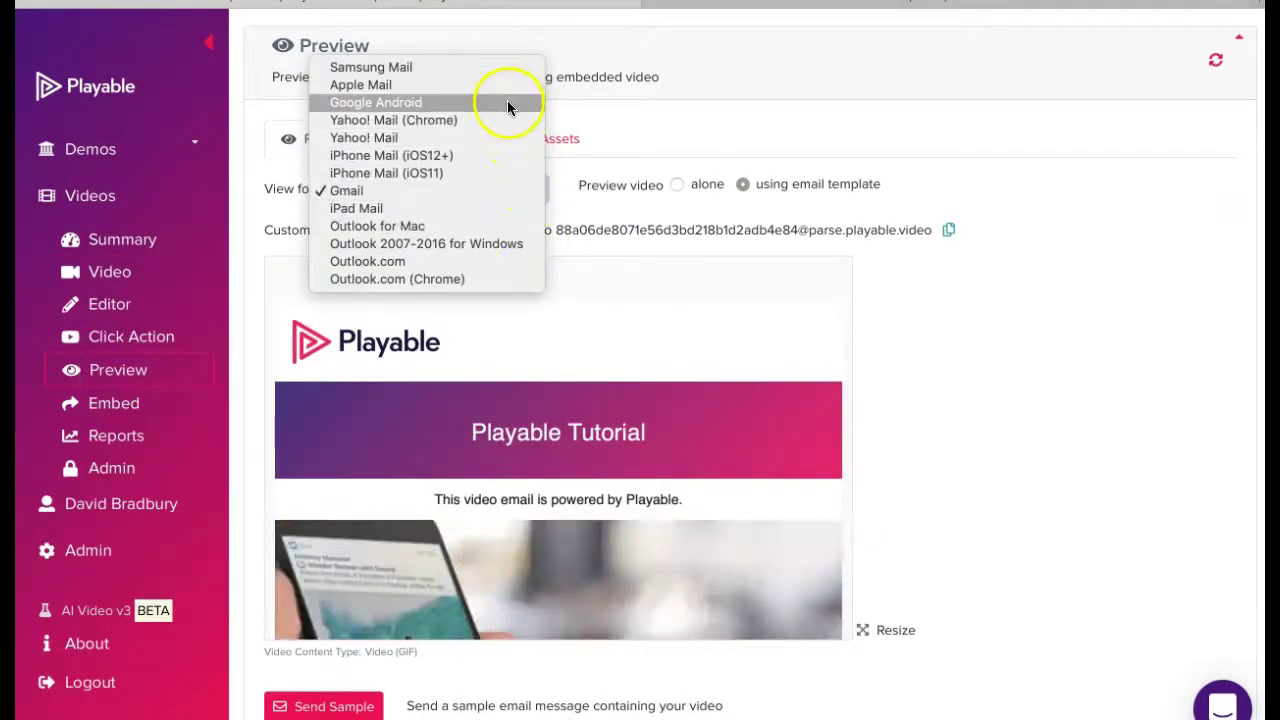
click(347, 706)
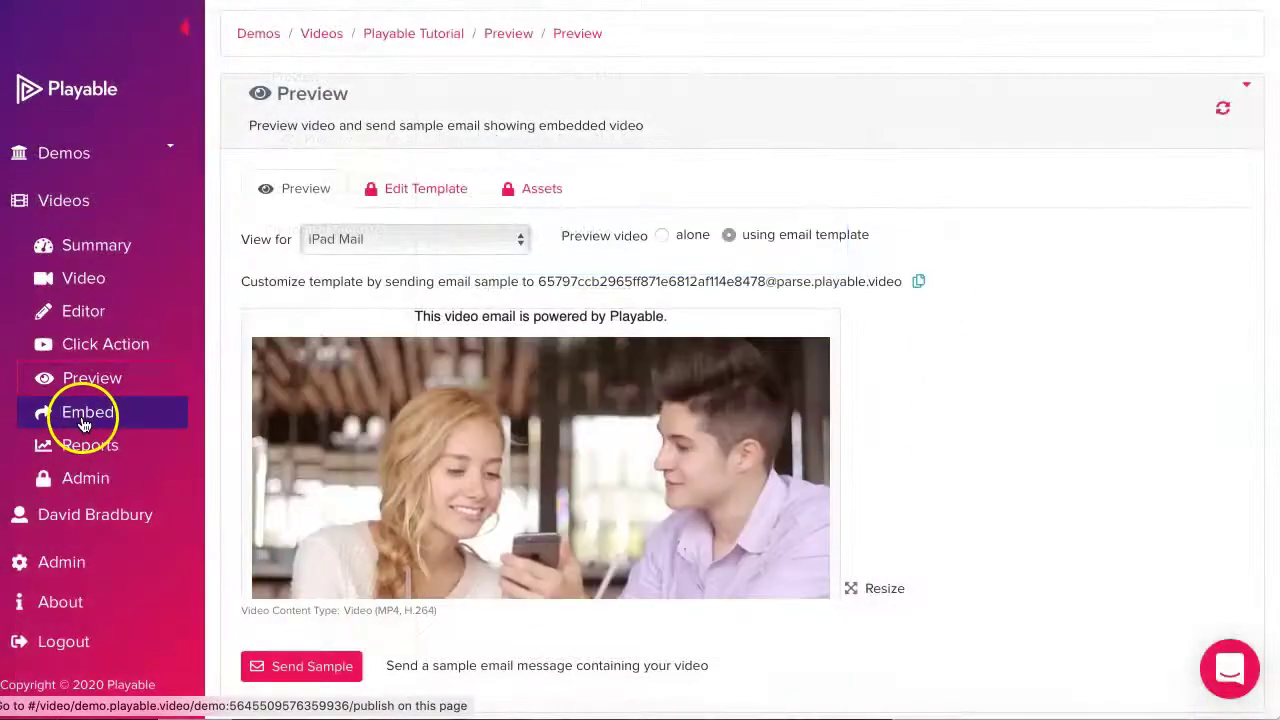
Choose MailPoet for WordPress as the email campaign sender and copy the video's embed code.
click(85, 418)
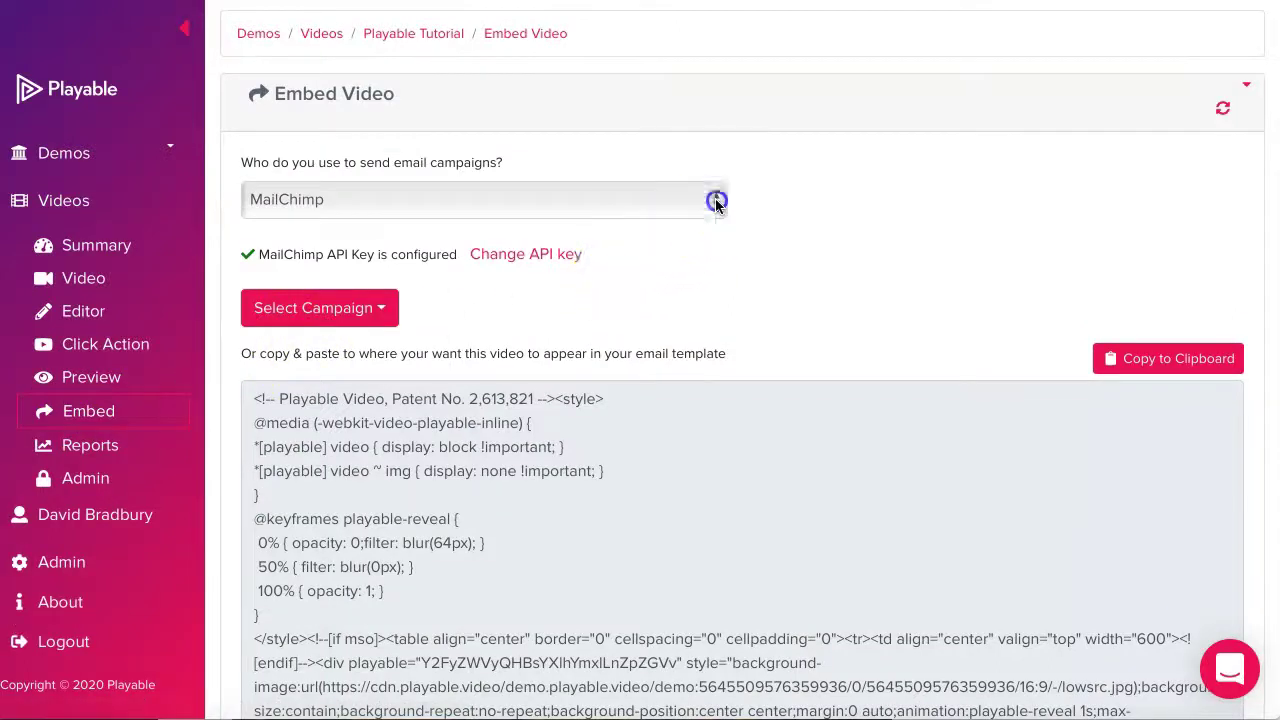
click(715, 198)
click(689, 256)
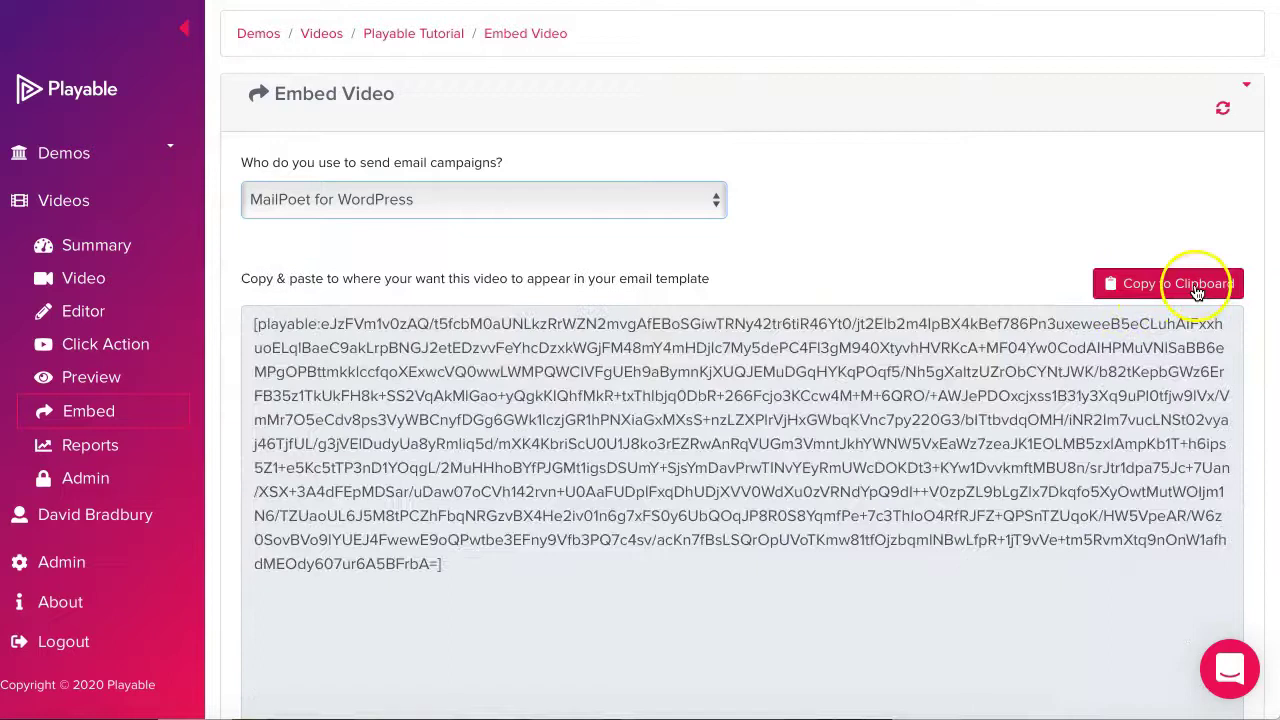
click(1197, 287)
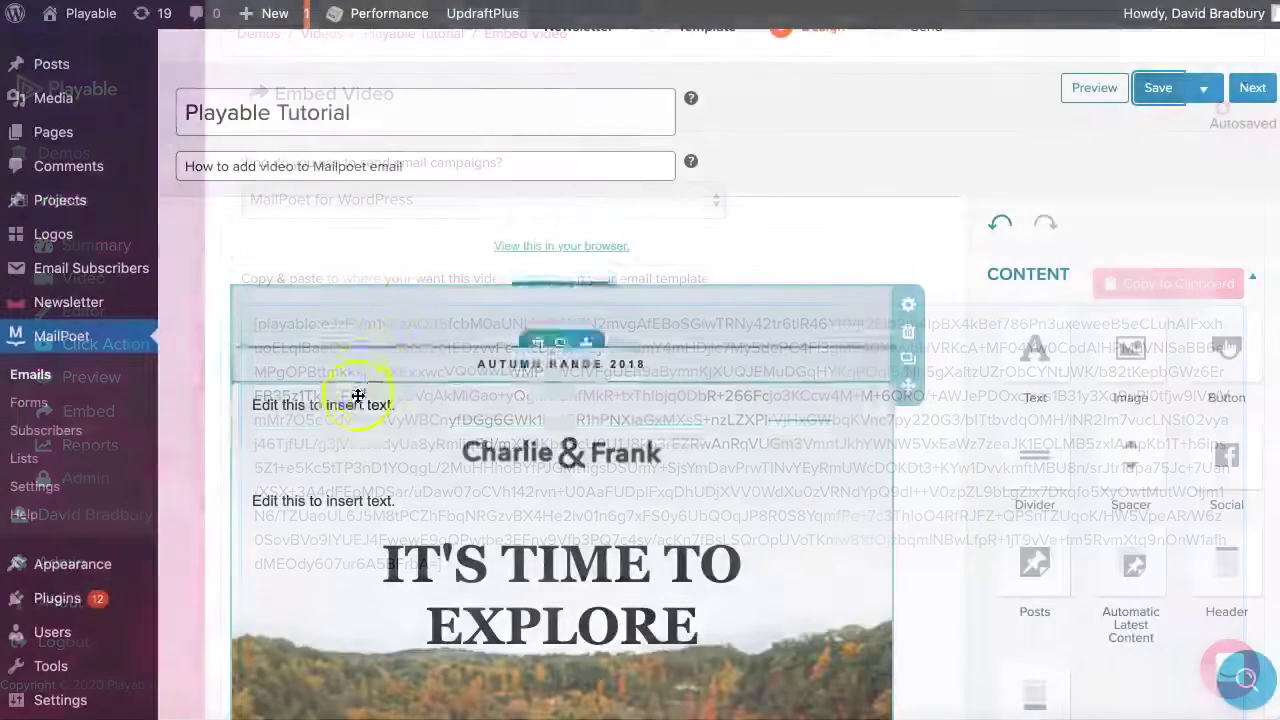
Switch to the MailPoet newsletter and replace the placeholder text above the Charlie & Frank logo with the copied embed code.
click(354, 406)
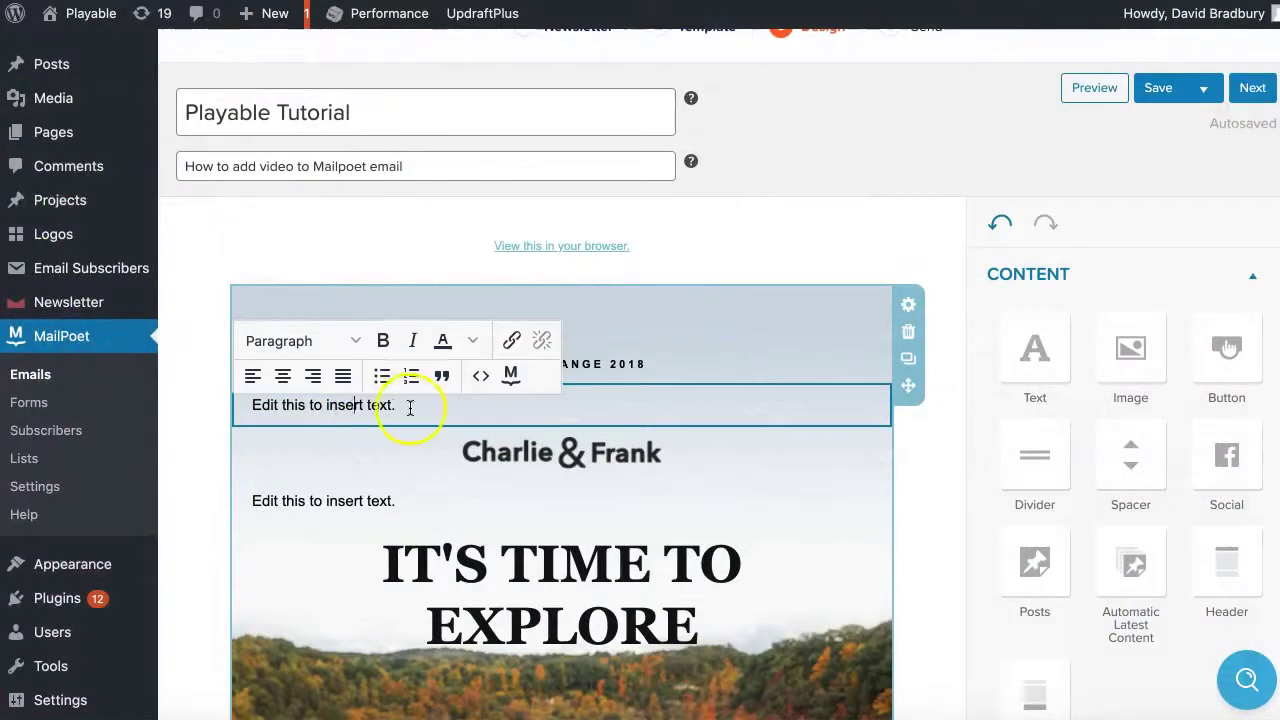
key(BackSpace)
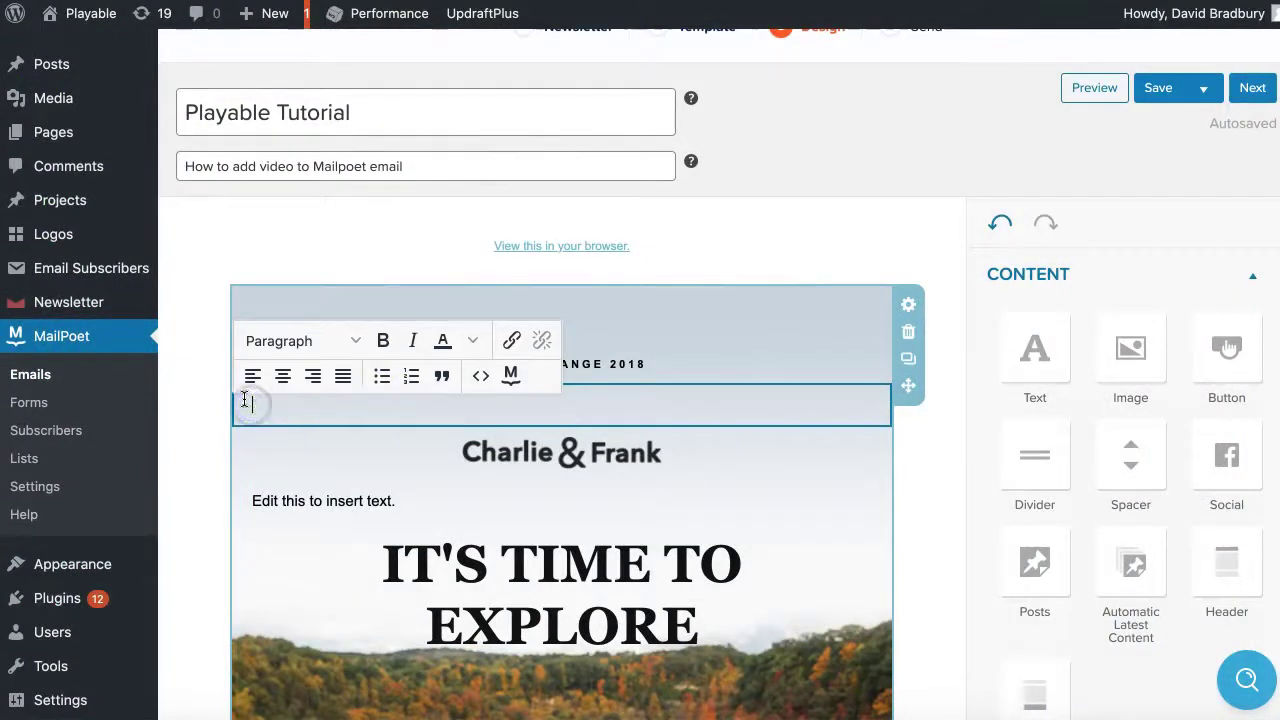
key(ctrl+v)
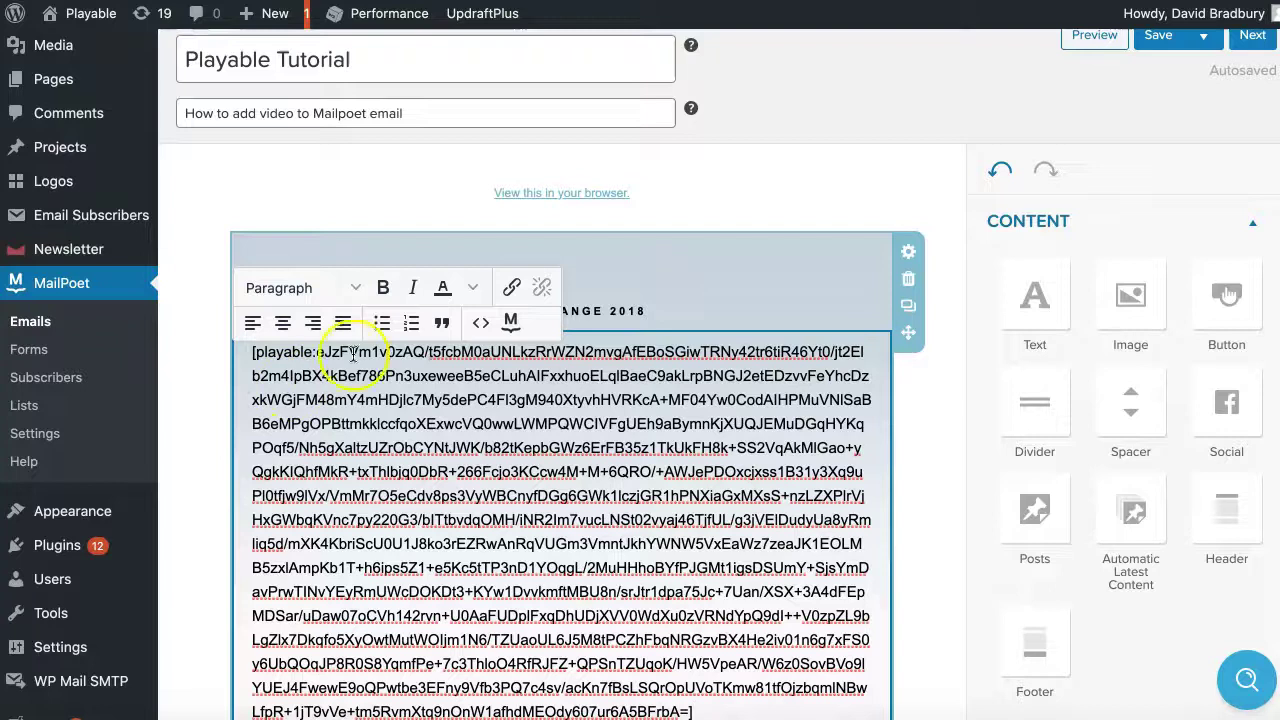
Save the newsletter and open its preview.
click(1155, 40)
click(1092, 40)
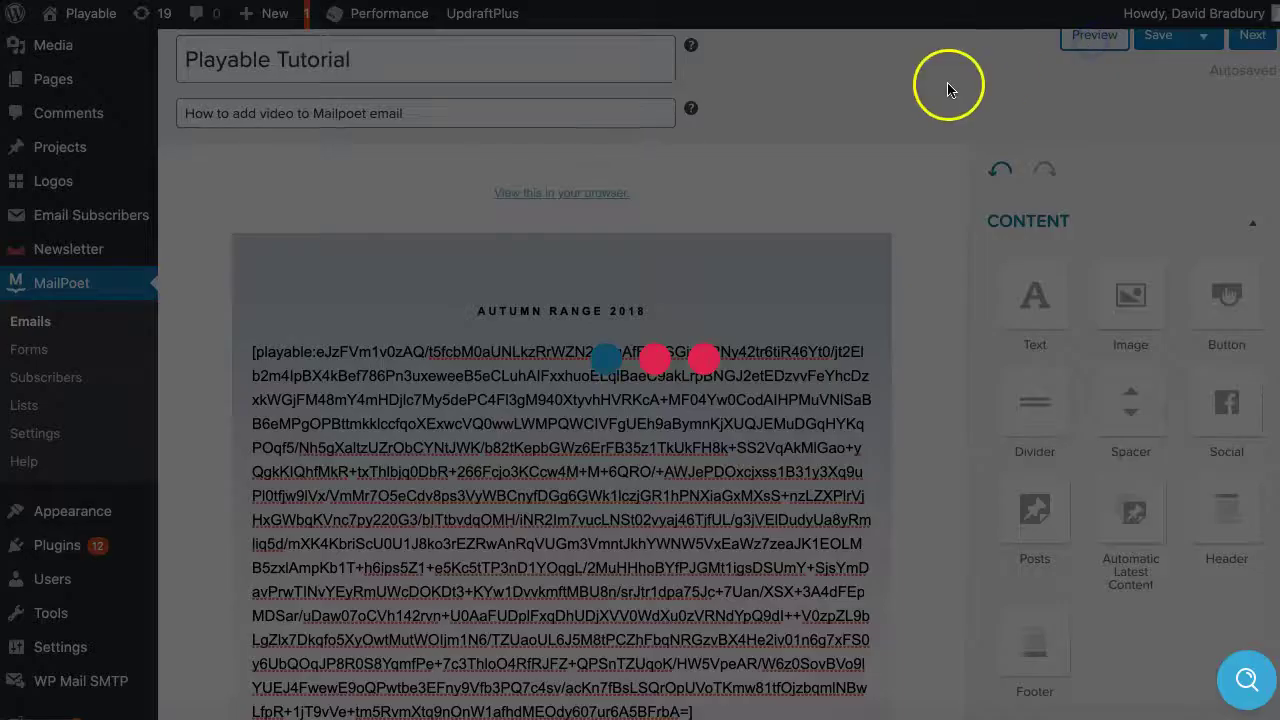